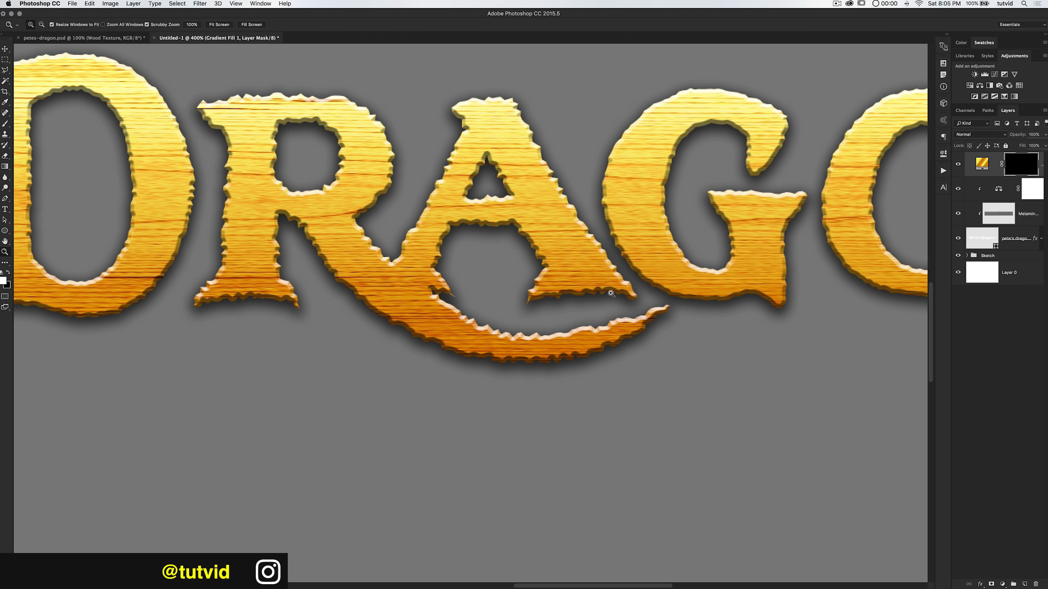
- Check the Bevel & Emboss settings in the Pete's Dragon text layer's style and close them
double_click(1032, 242)
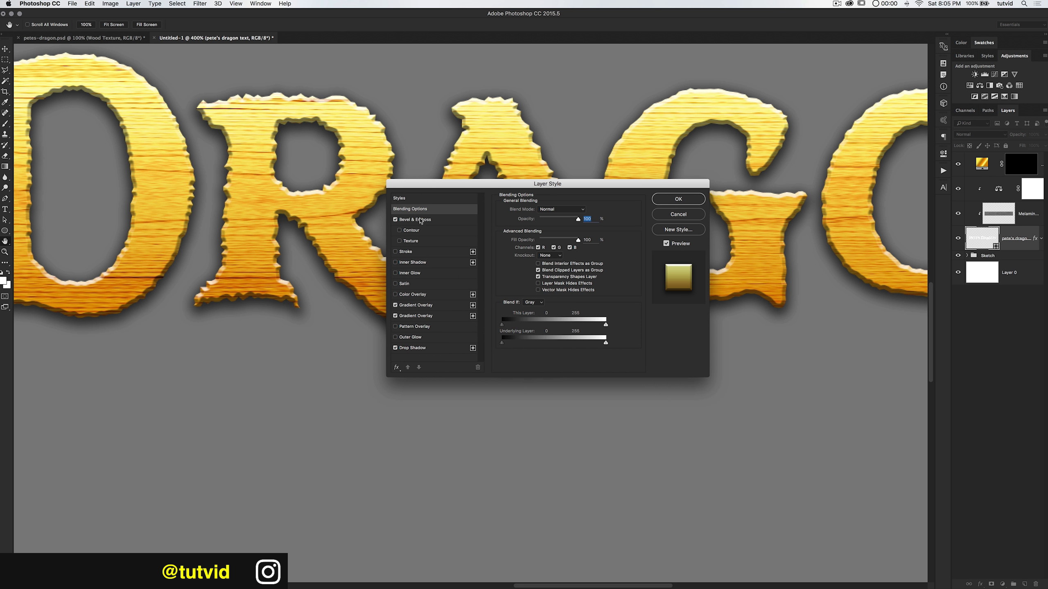
left_click(420, 220)
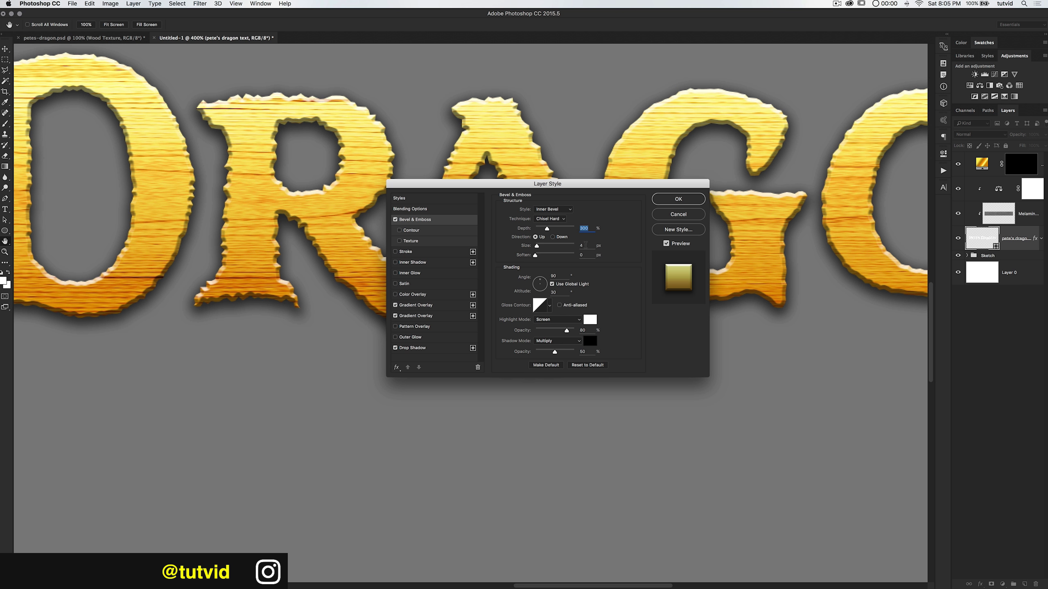
left_click(678, 199)
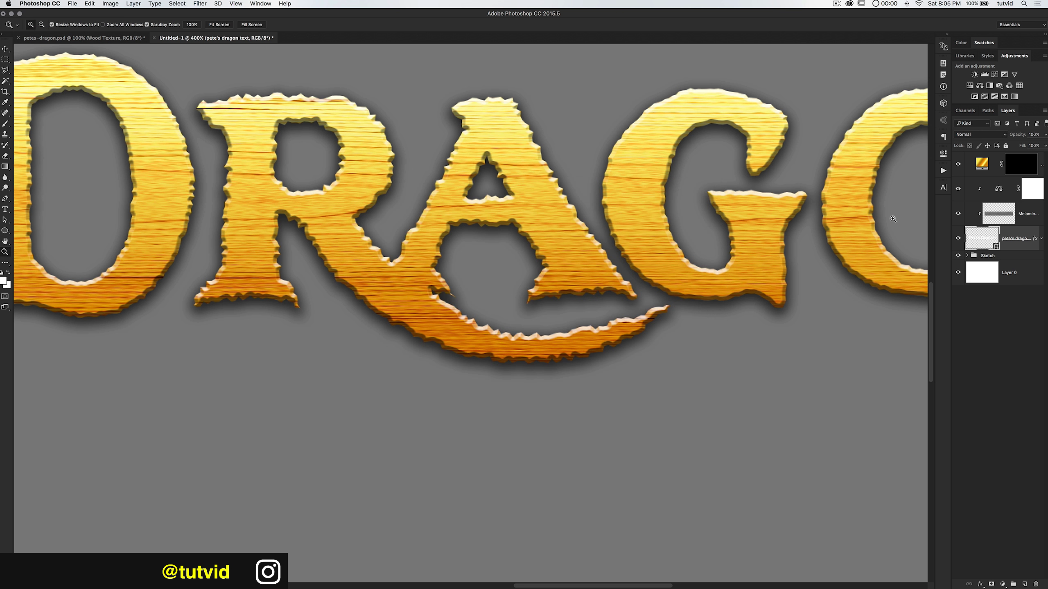
- Load the Pete's Dragon text layer's shape as a selection and contract it by 5 pixels
left_click(986, 242, "super")
left_click(178, 4)
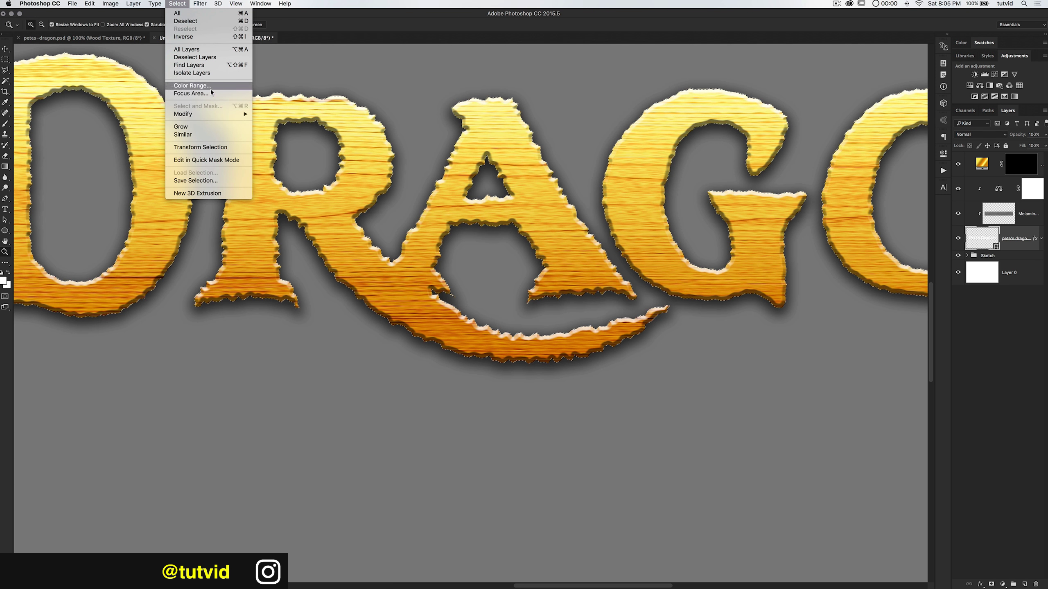
left_click(282, 138)
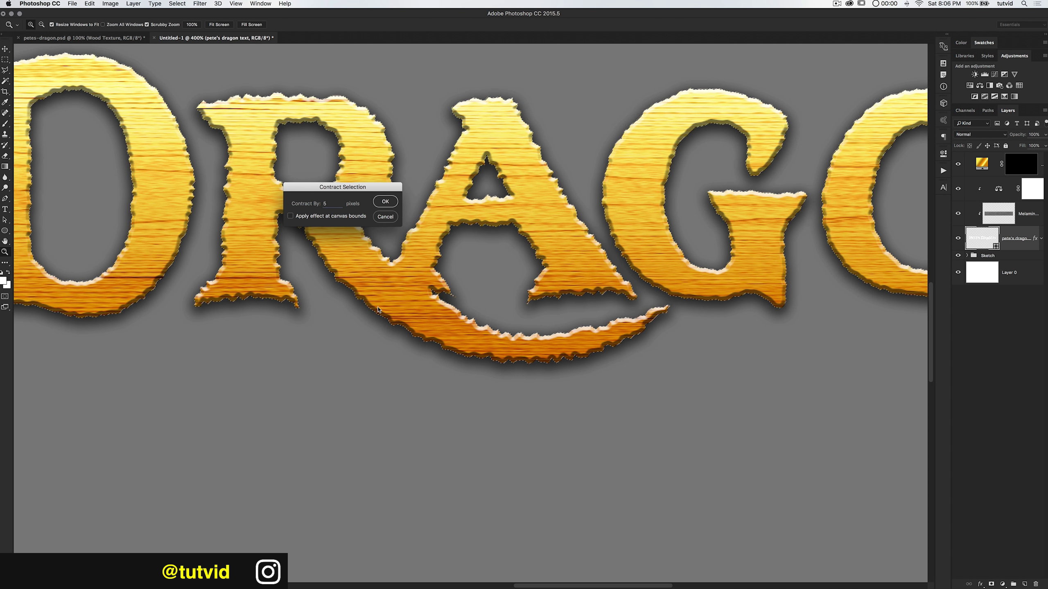
left_click(385, 202)
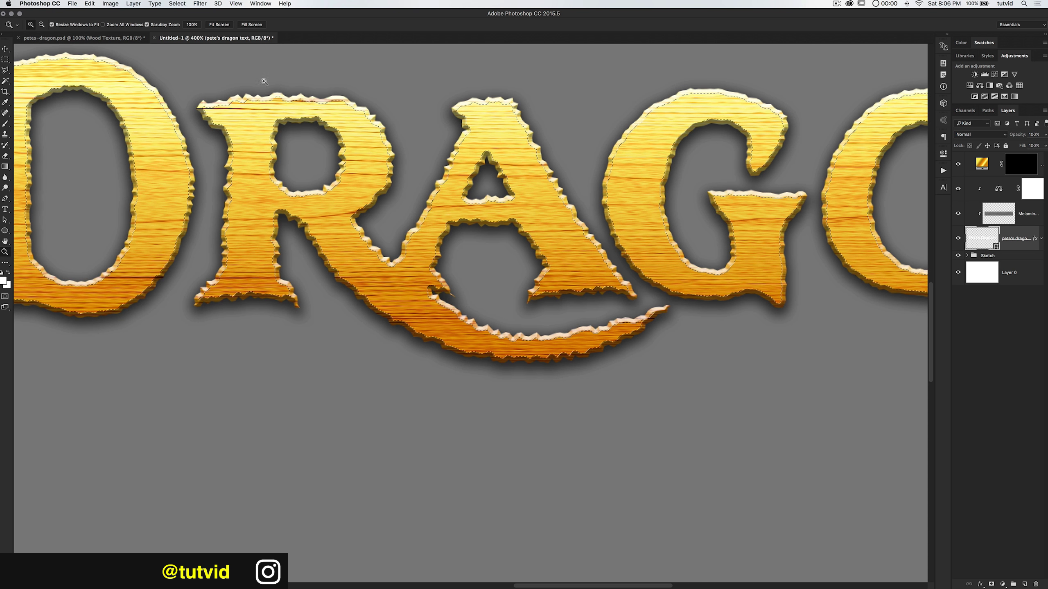
- Invert the selection and intersect it with the text layer's shape so only the bevelled letter edges are selected
left_click(181, 4)
left_click(190, 36)
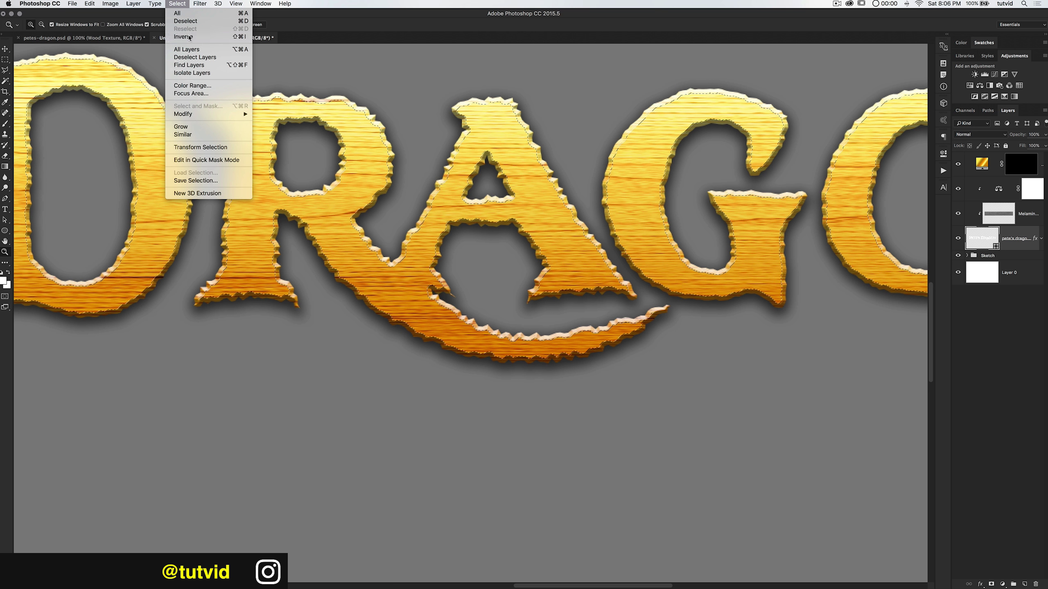
key("super+minus")
key("super+minus")
key("super+minus")
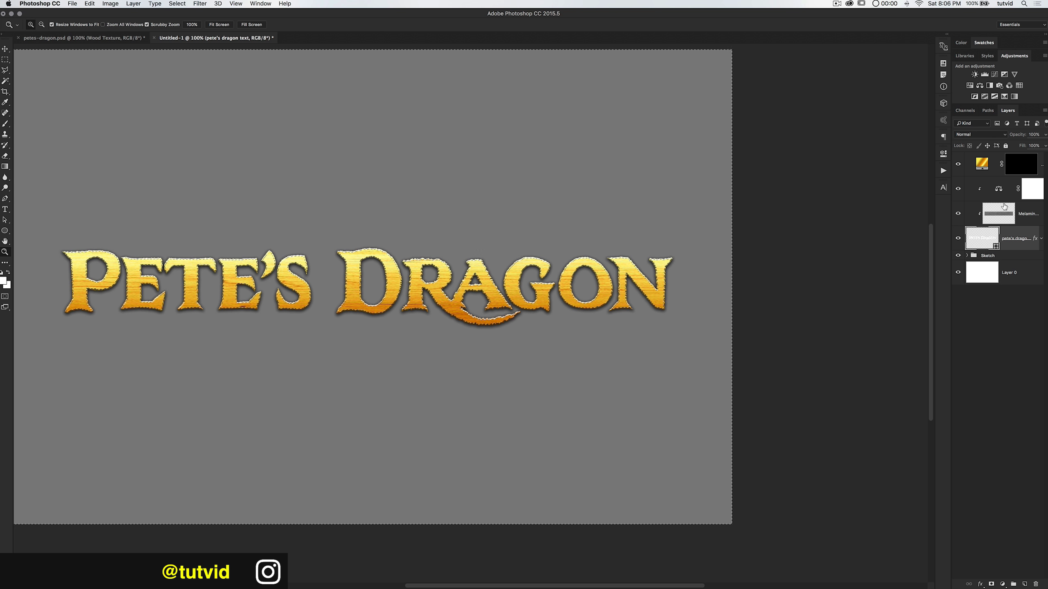
left_click(984, 240, "super")
left_click(441, 265)
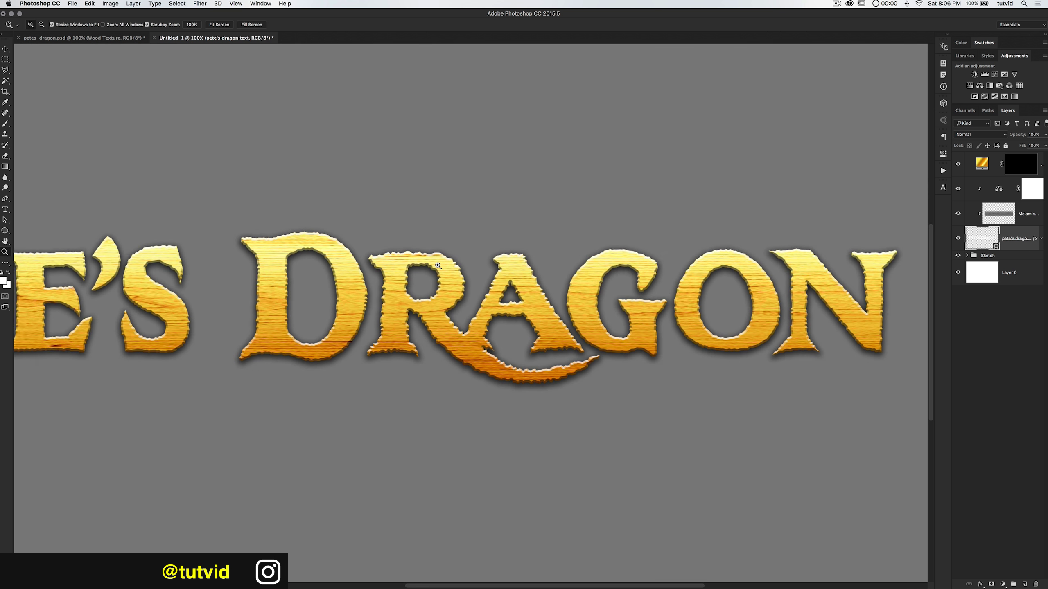
left_click(440, 264)
left_click(440, 265)
left_click(440, 265)
left_click(440, 264)
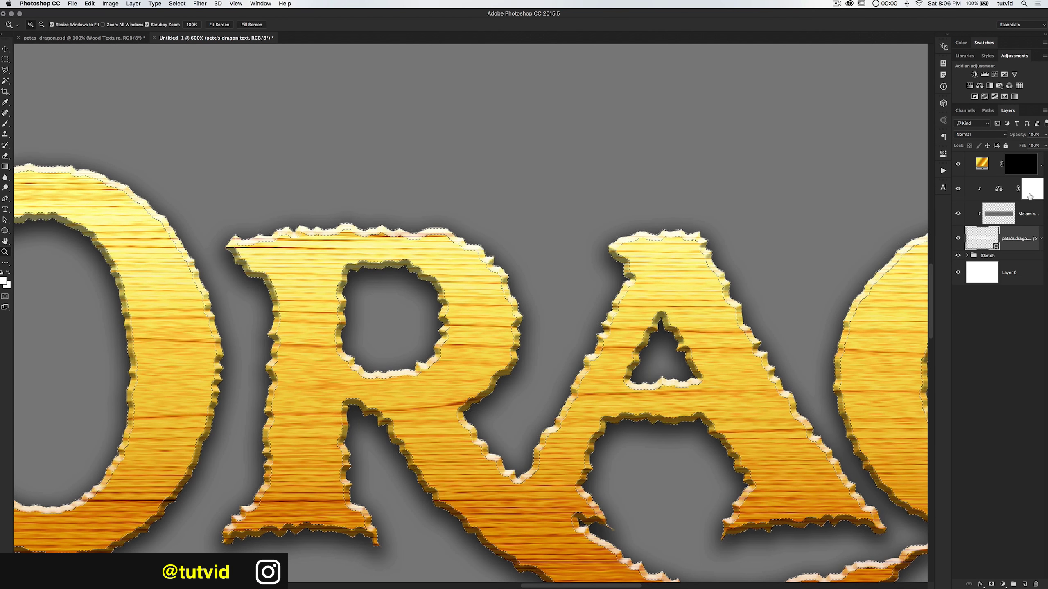
- Set the gradient fill layer's blend mode to Linear Dodge (Add) and its fill to 55%
left_click(1023, 164)
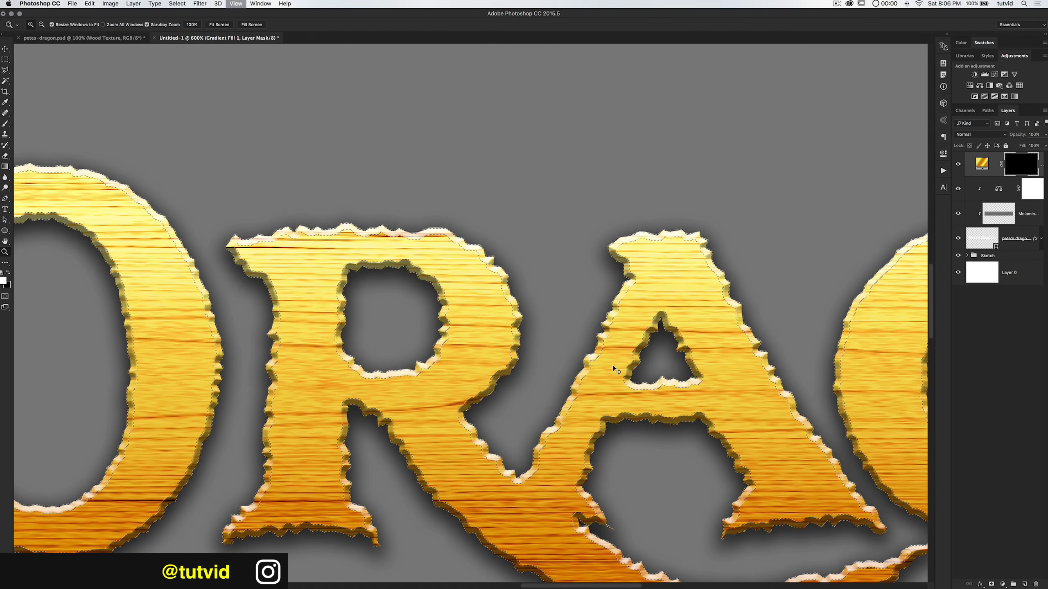
key("super+minus")
key("super+minus")
key("super+minus")
key("super+minus")
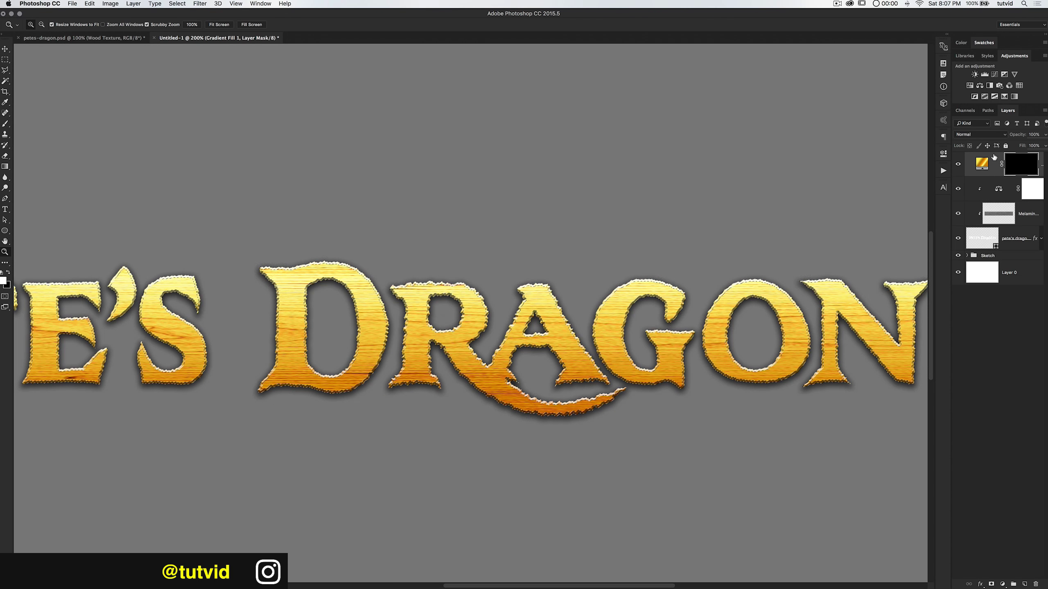
left_click(989, 167)
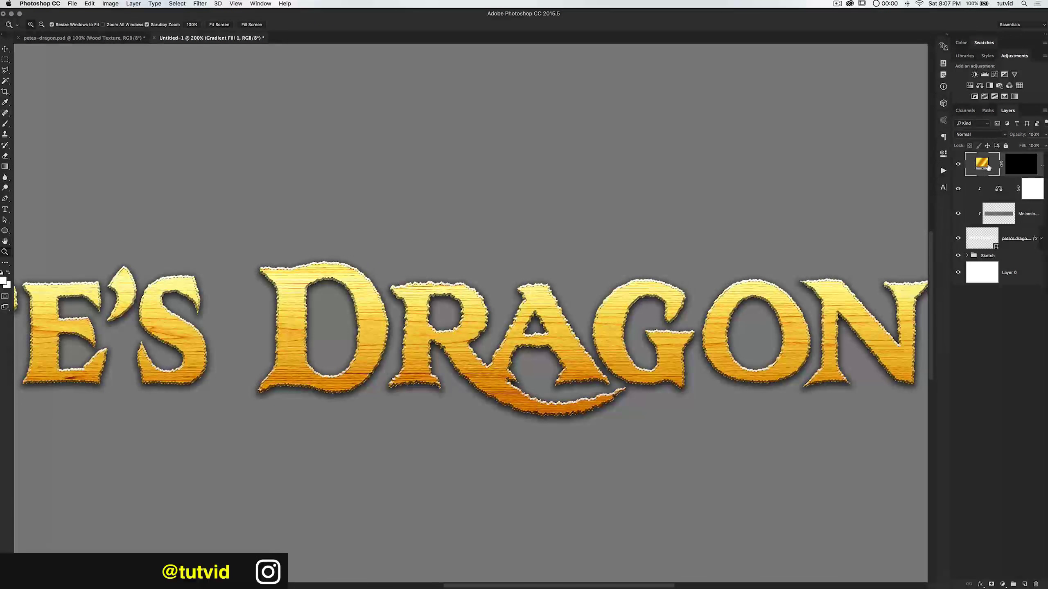
left_click(981, 134)
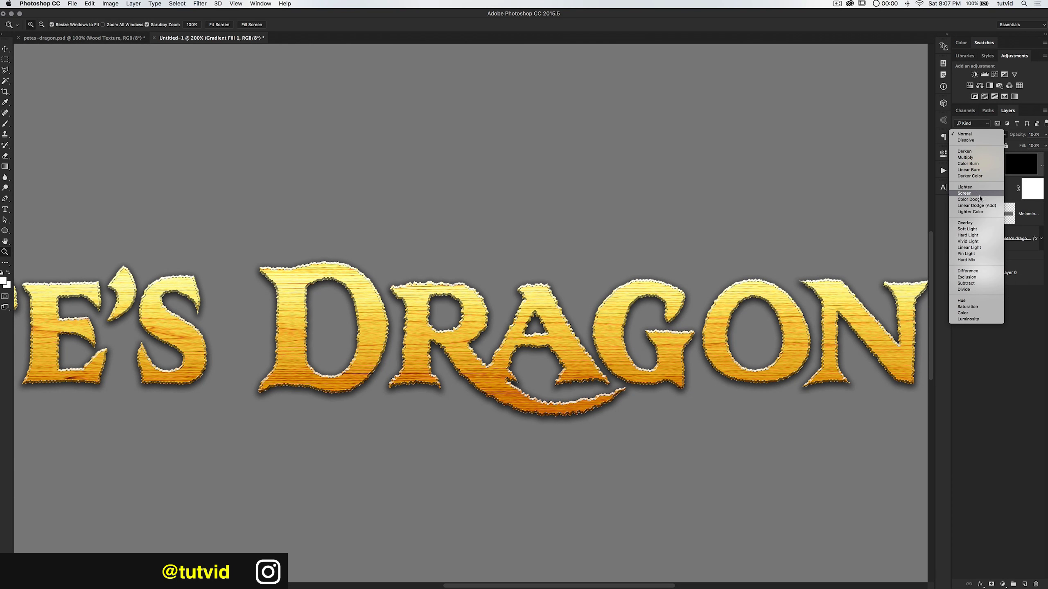
left_click(977, 205)
left_click_drag(1021, 149, 1004, 147)
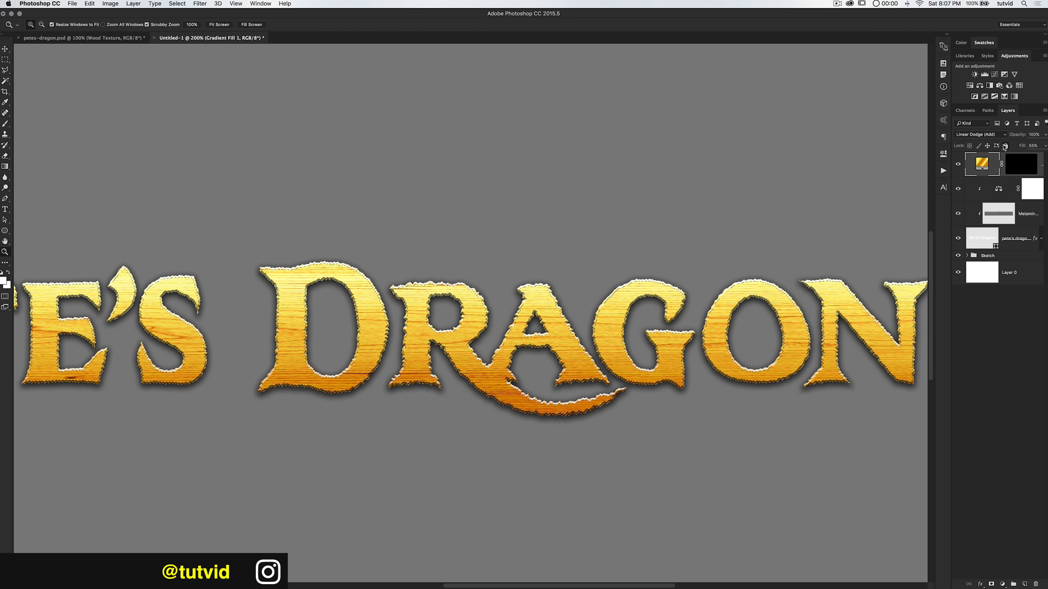
- Target the gradient fill's mask, replace the brush presets with the basic round set, and choose the soft 100 px brush
left_click(1021, 165)
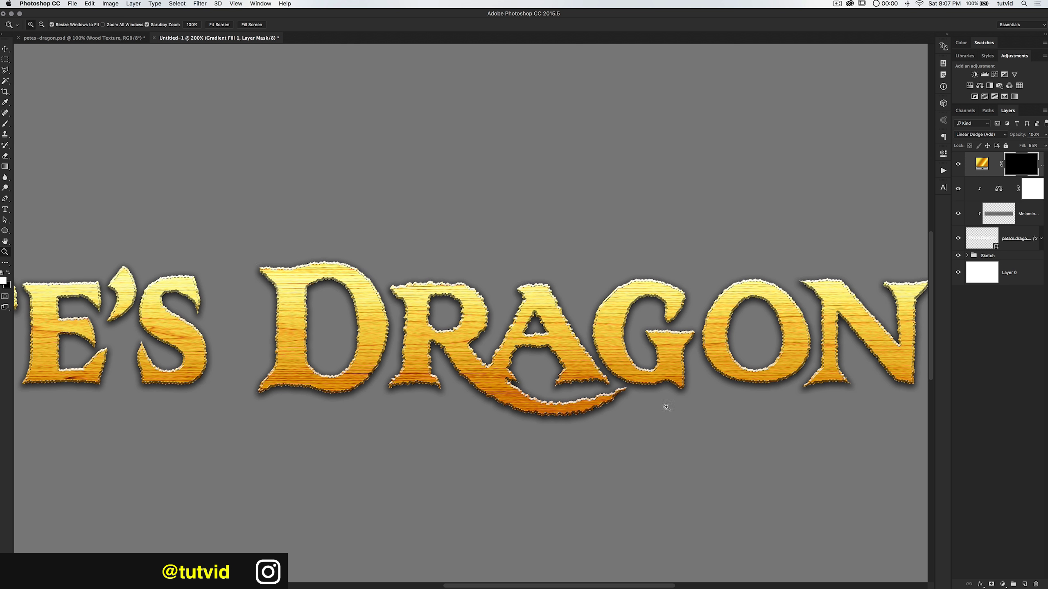
left_click(6, 125)
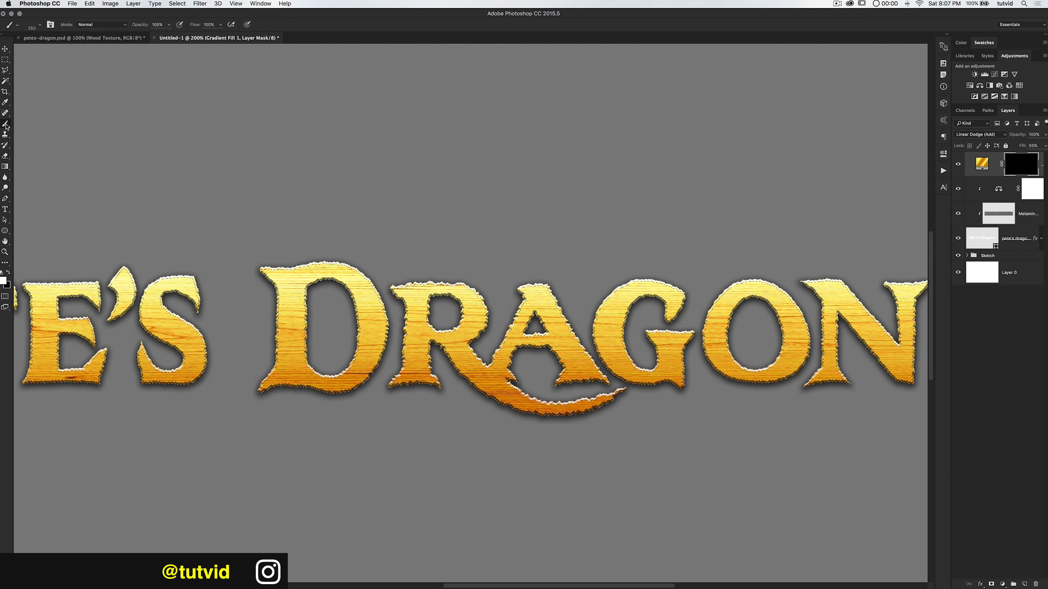
right_click(236, 166)
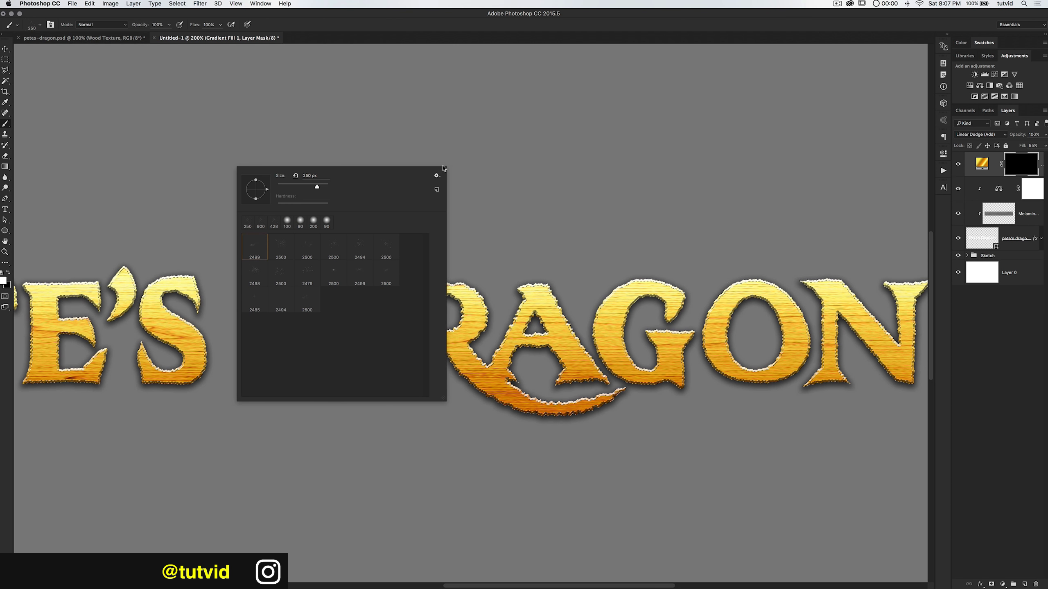
left_click(436, 176)
left_click(474, 331)
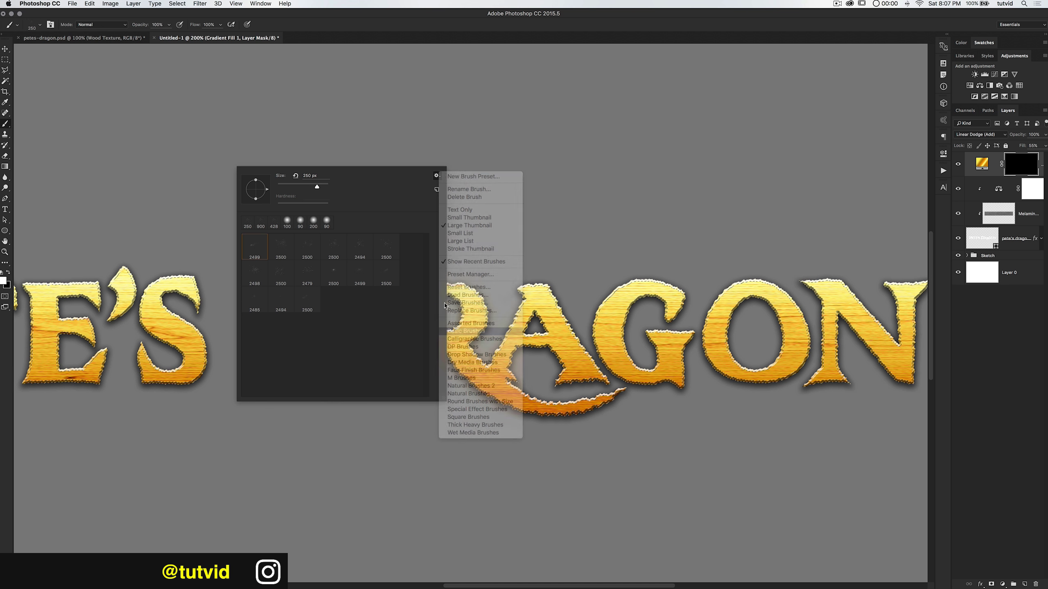
left_click(578, 188)
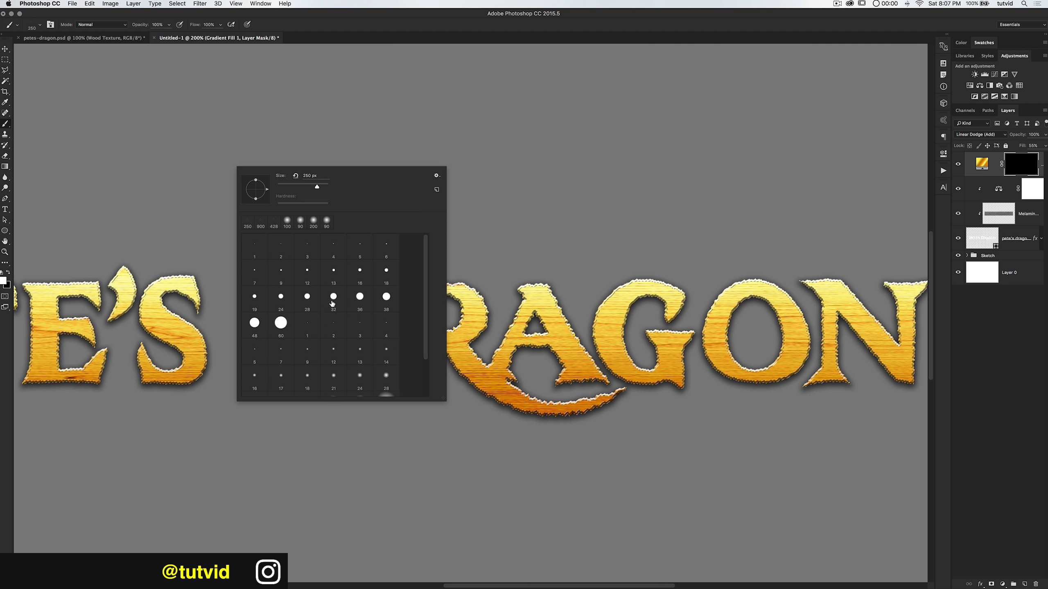
left_click(387, 357)
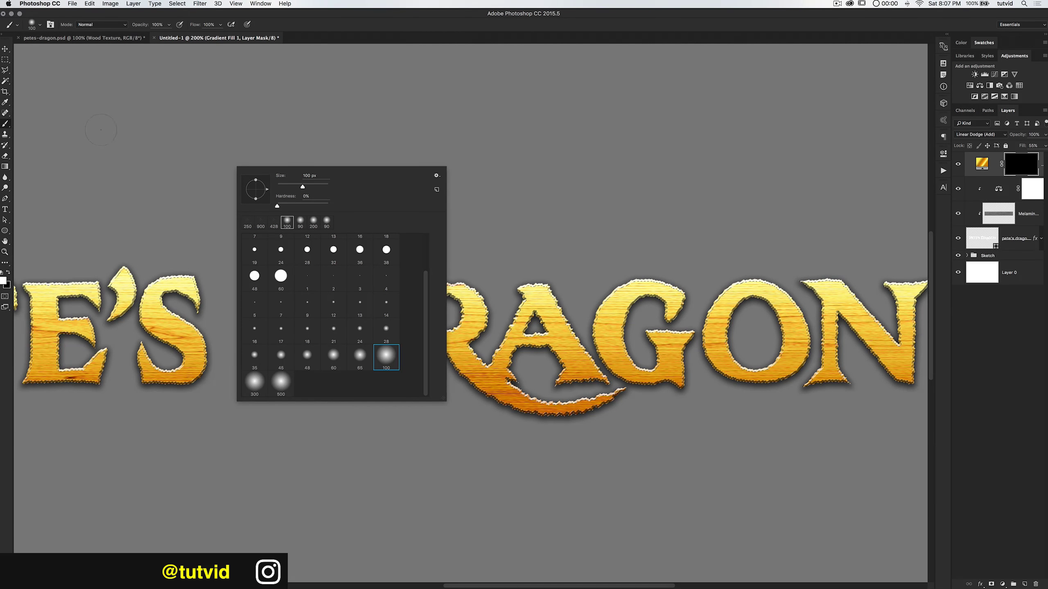
key("Return")
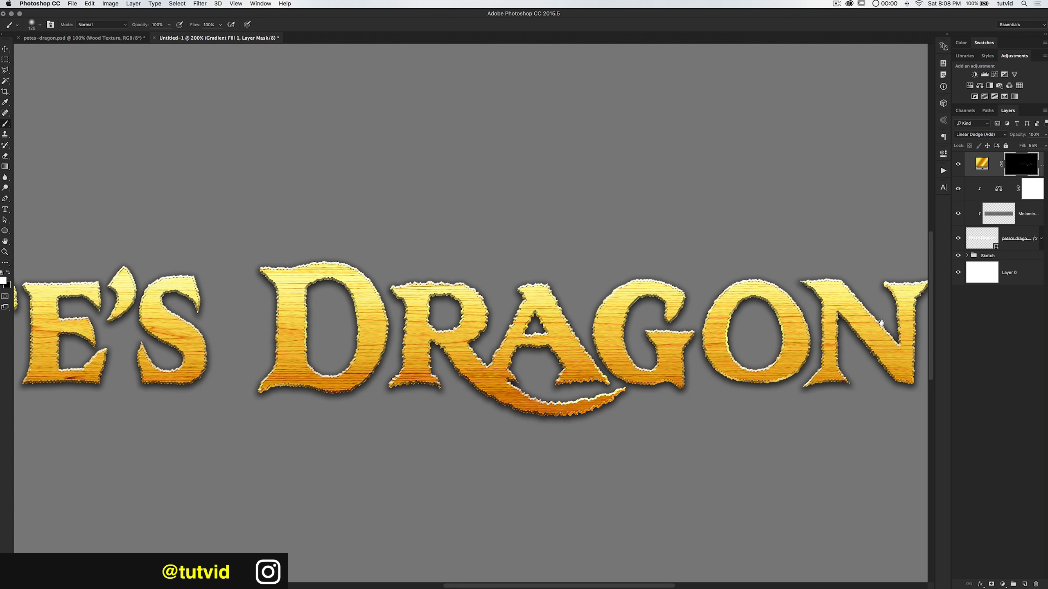
- Paint white on the gradient fill's mask to add gold highlights along the bevelled edges of both words
left_click_drag(886, 323, 825, 316)
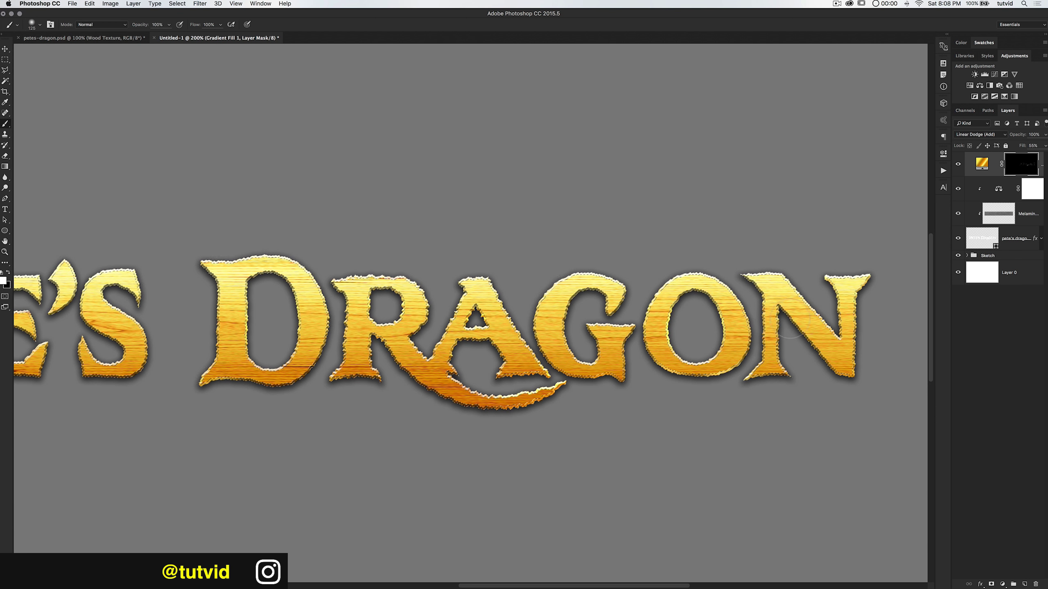
left_click_drag(416, 366, 684, 338)
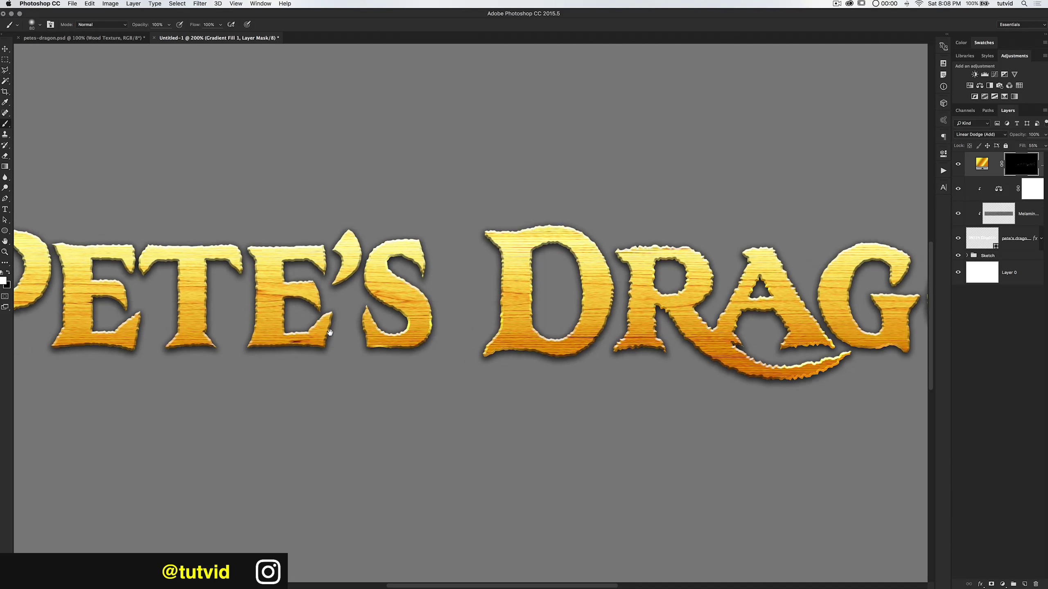
left_click_drag(329, 332, 366, 328)
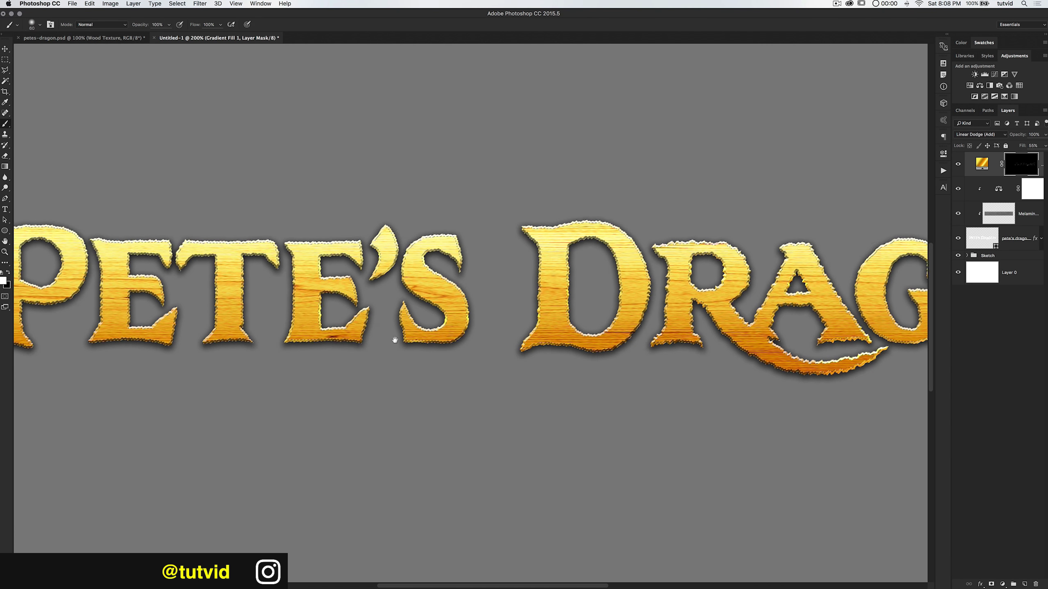
left_click_drag(340, 345, 418, 337)
- Undo the last brush strokes and deselect the letter edges
key("super+z")
key("alt+super+z")
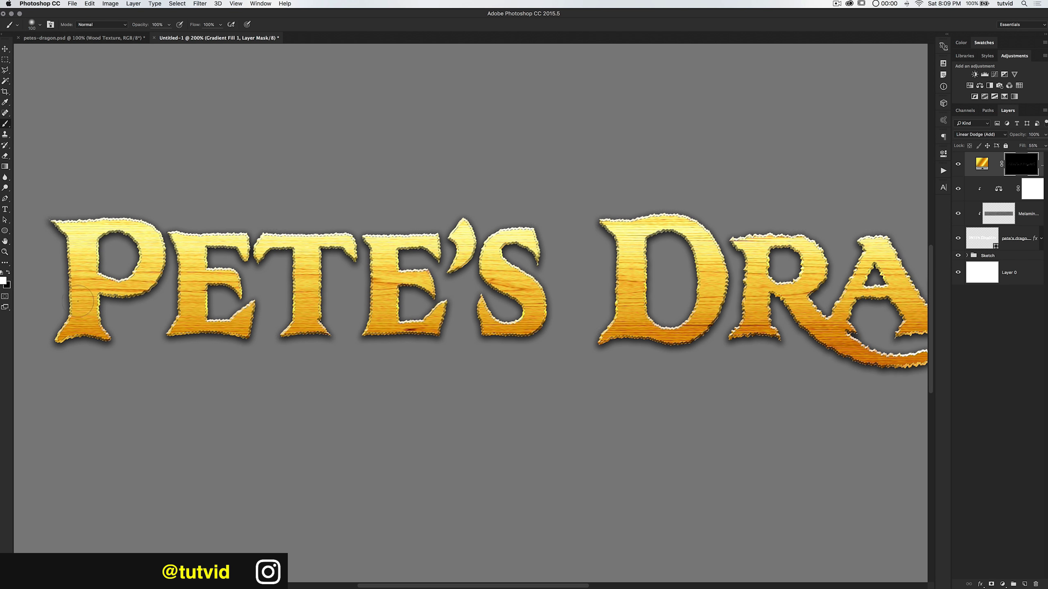
key("super+d")
key("super+minus")
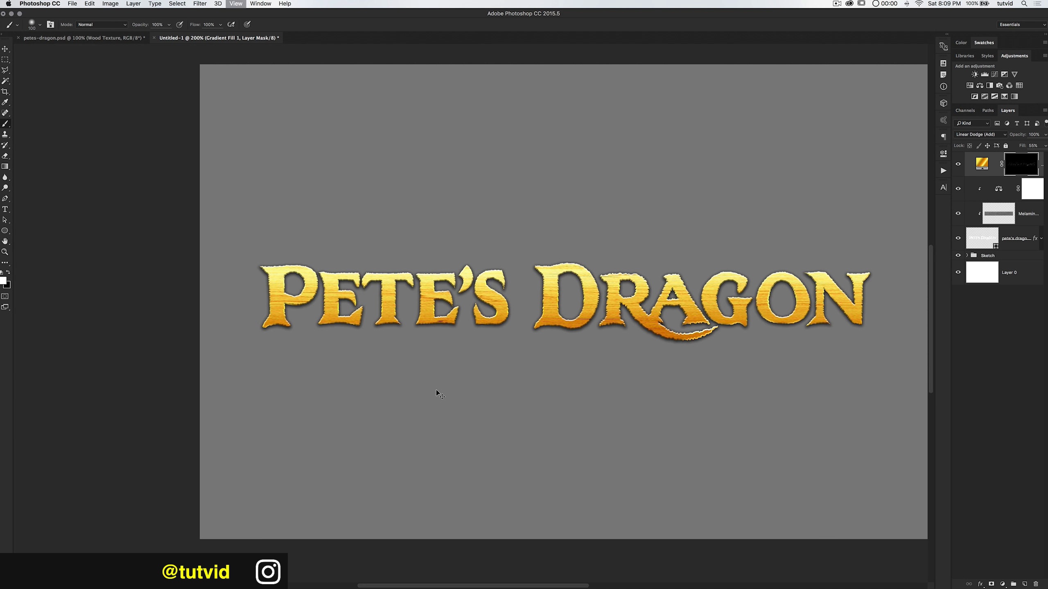
left_click_drag(616, 382, 484, 370)
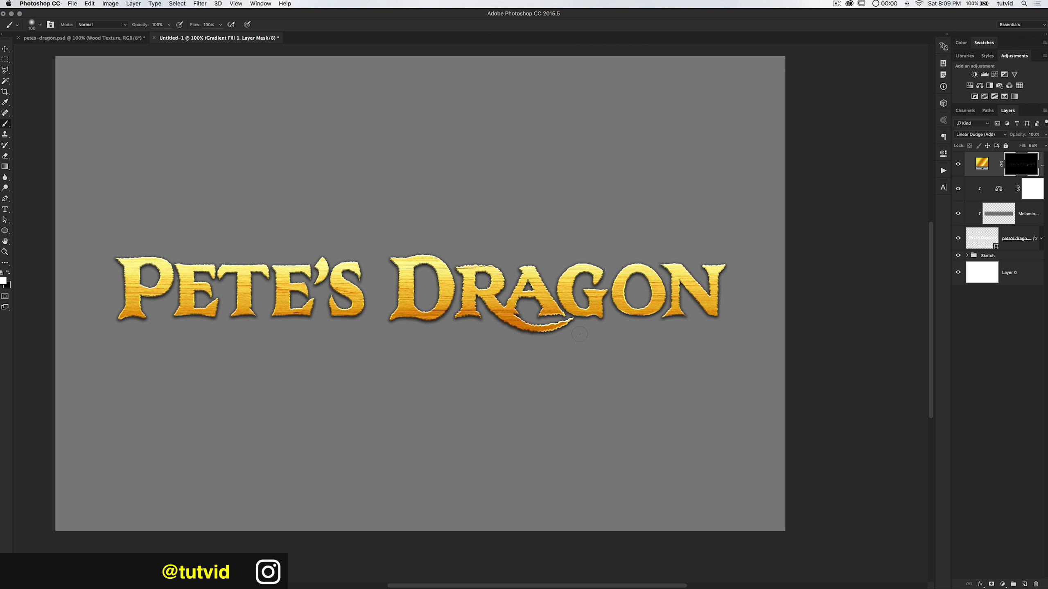
- Examine the painted gold highlights on the R's swash up close and in the whole title
key("x")
key("bracketright")
left_click(545, 337, "super")
left_click(545, 336, "super")
left_click(547, 336, "super")
left_click(549, 334, "super")
left_click_drag(573, 307, 520, 333)
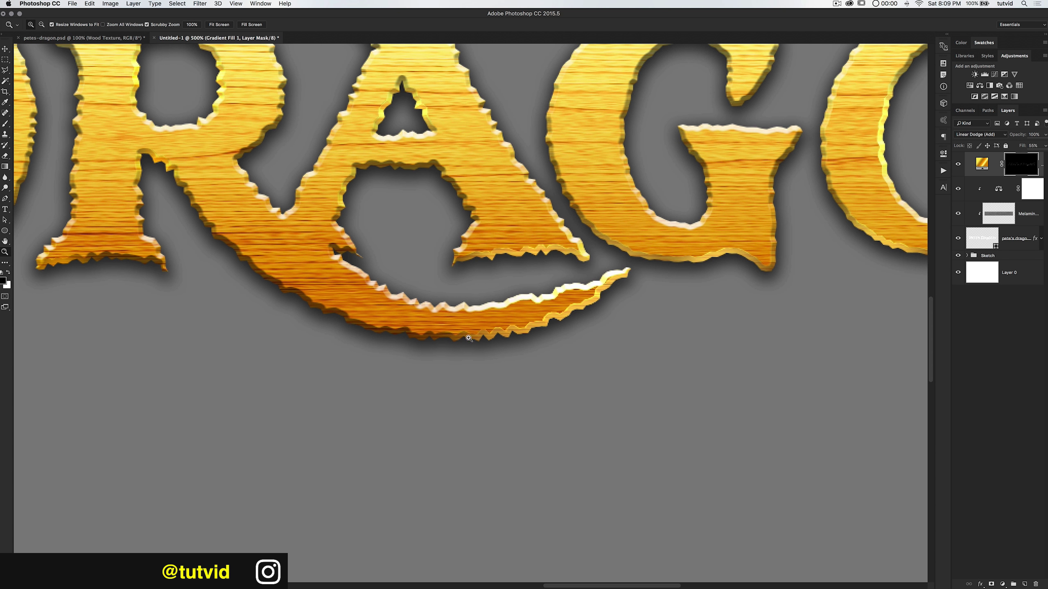
key("super+minus")
key("super+minus")
key("super+minus")
key("super+minus")
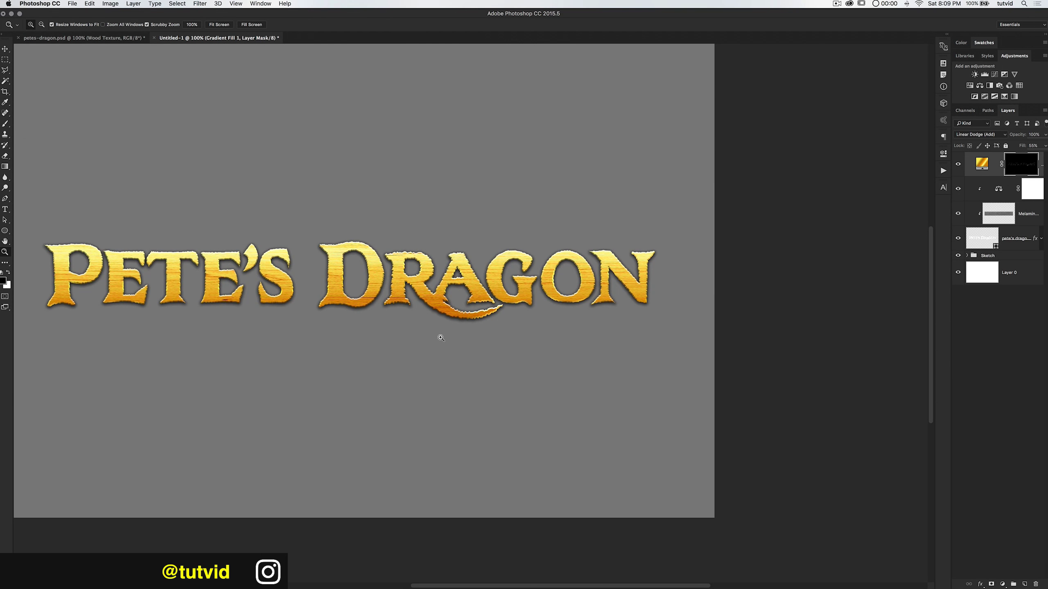
left_click_drag(501, 314, 524, 322)
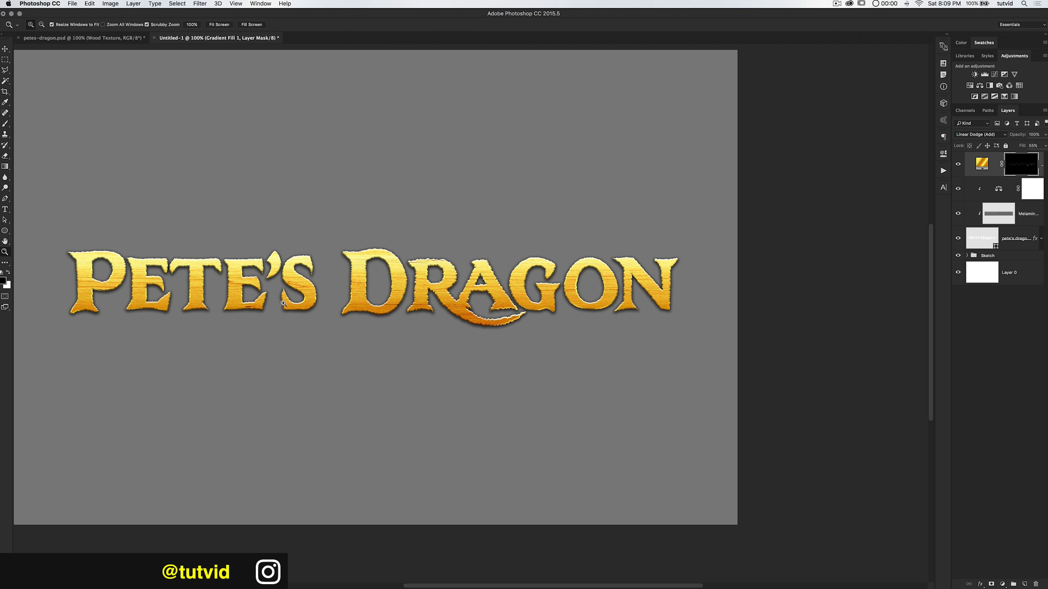
- Restore the previous selection of the bevelled letter edges
left_click(172, 3)
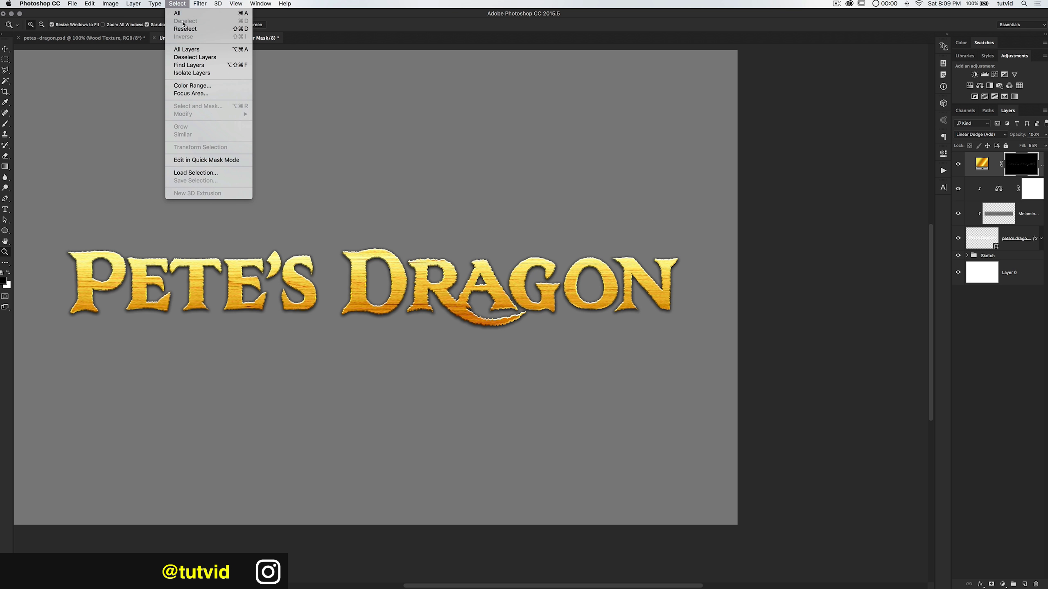
left_click(184, 29)
left_click(205, 290)
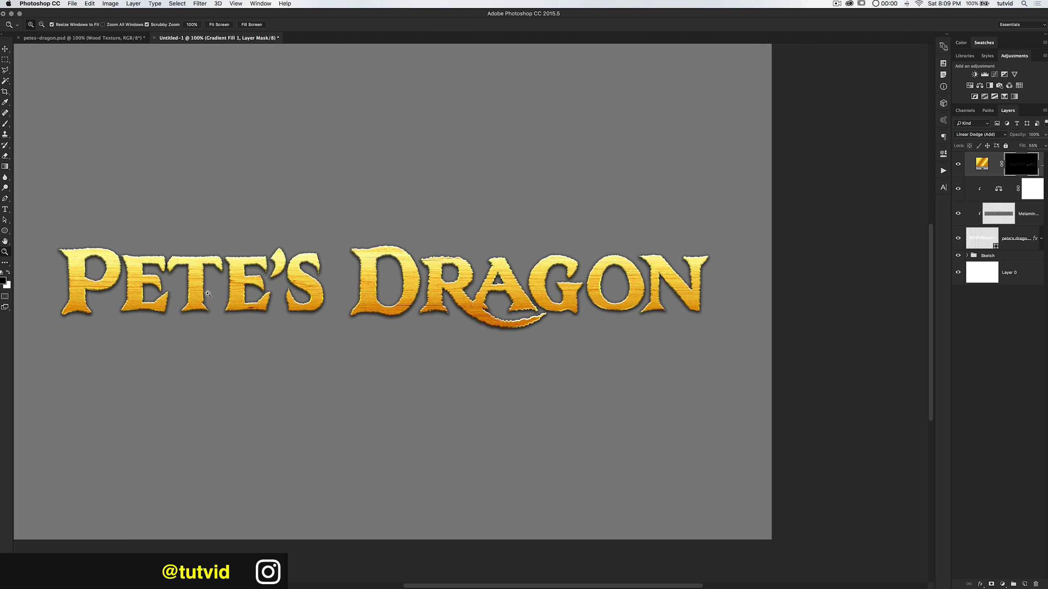
left_click(206, 291)
left_click(206, 291)
- Paint white on the gradient fill's mask with a smaller brush, adding gold highlights along the letter edges from Pete's into Dragon
key("b")
left_click_drag(238, 293, 283, 290)
key("x")
key("[")
key("[")
key("[")
key("[")
key("[")
key("[")
key("[")
key("[")
left_click(242, 292)
key("[")
key("[")
key("[")
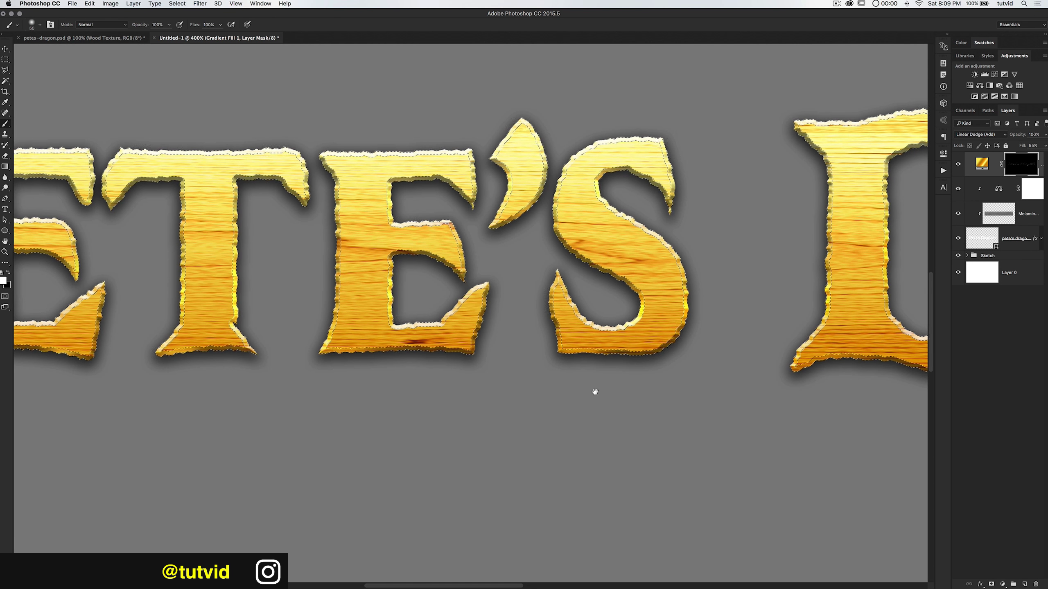
scroll(311, 391, "right", 10)
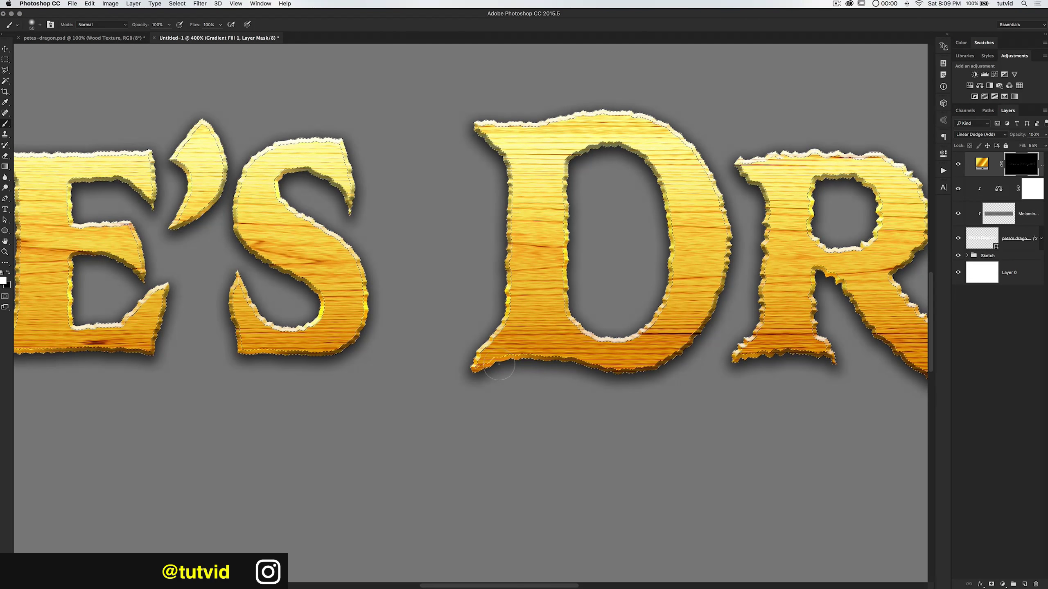
left_click_drag(753, 381, 492, 379)
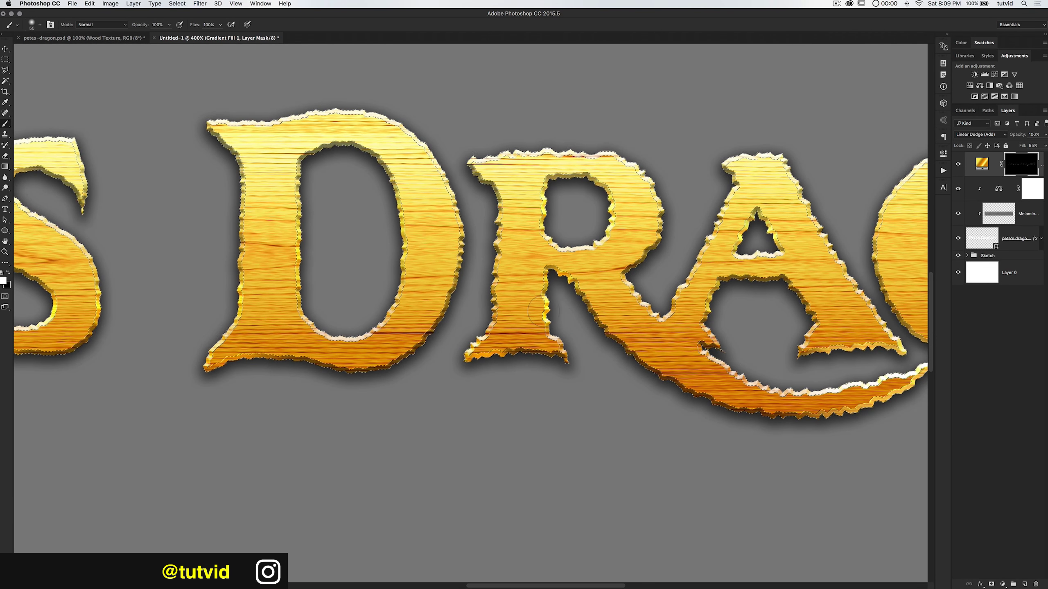
- Set the foreground colour to black, deselect the bevelled letter edges and make Layer 0 the active layer
key("x")
key("super+d")
key("super+minus")
key("super+minus")
key("super+minus")
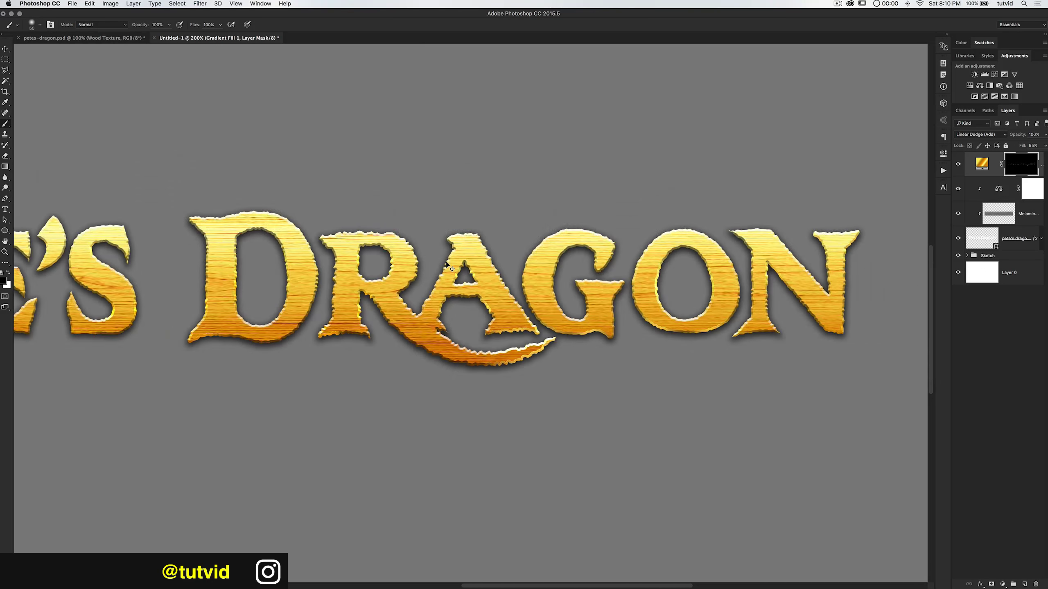
mouse_move(401, 299)
left_mouse_down()
mouse_move(451, 292)
mouse_move(457, 304)
left_mouse_up()
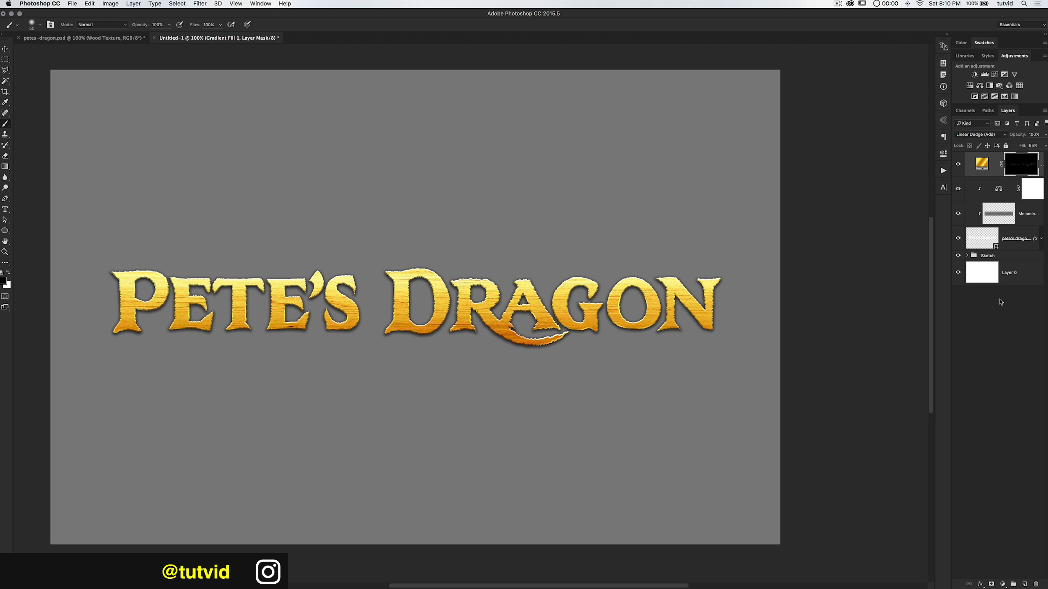
left_click(996, 275)
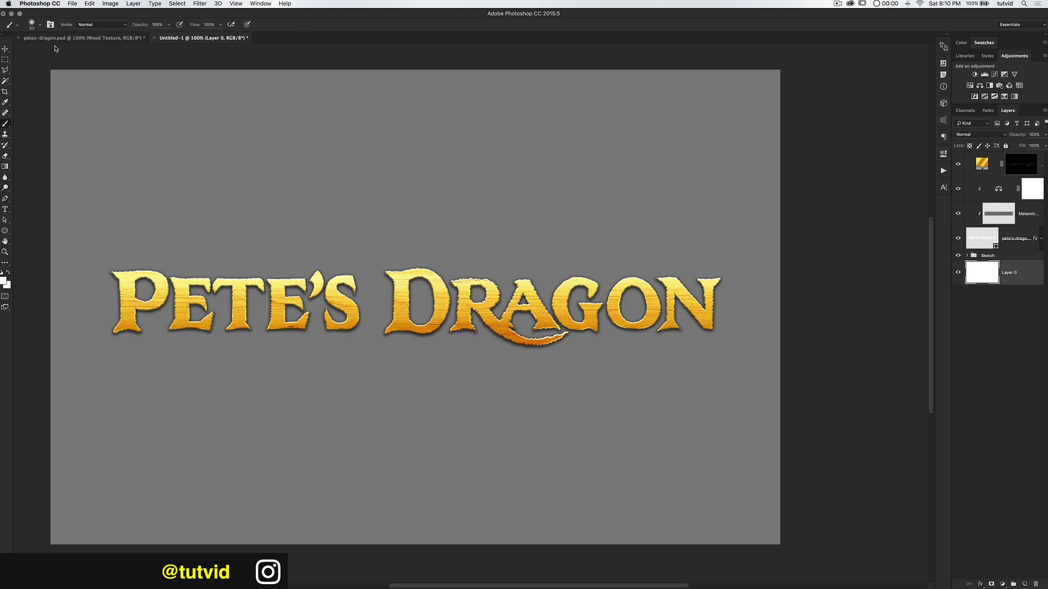
key("super+Tab")
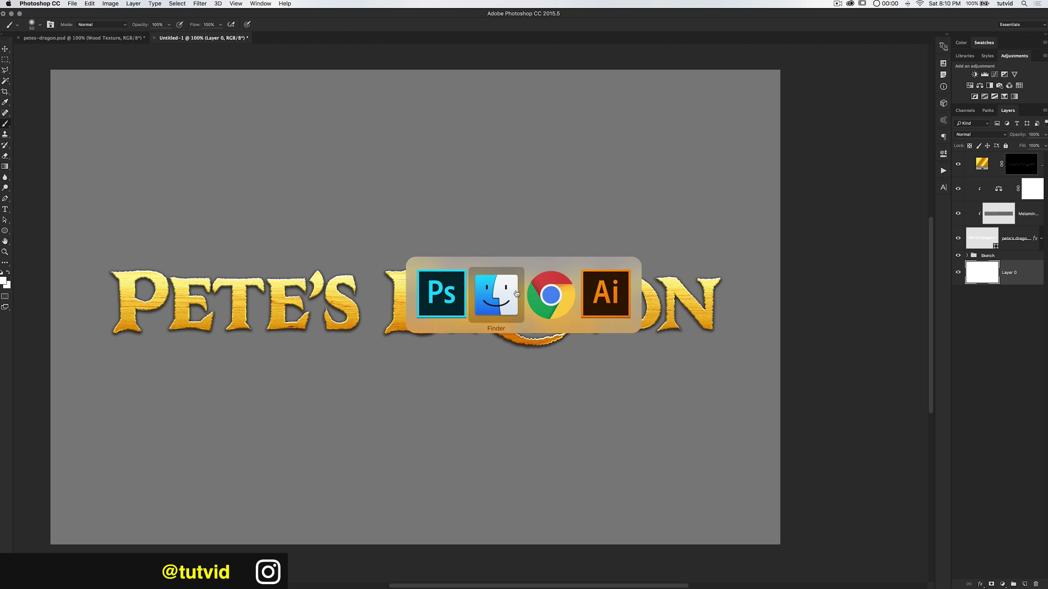
left_click(307, 142)
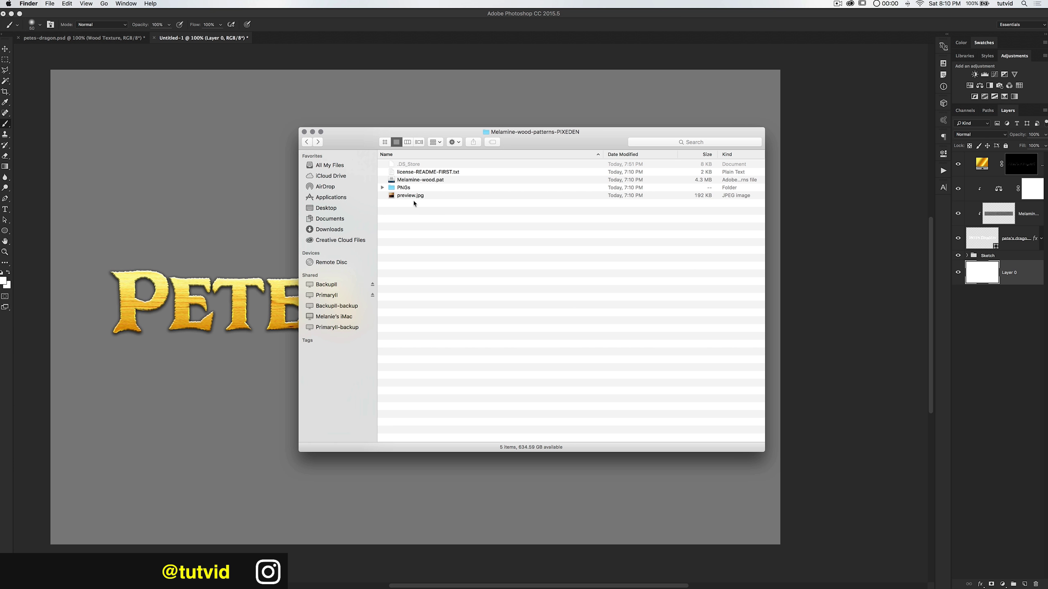
left_click(306, 142)
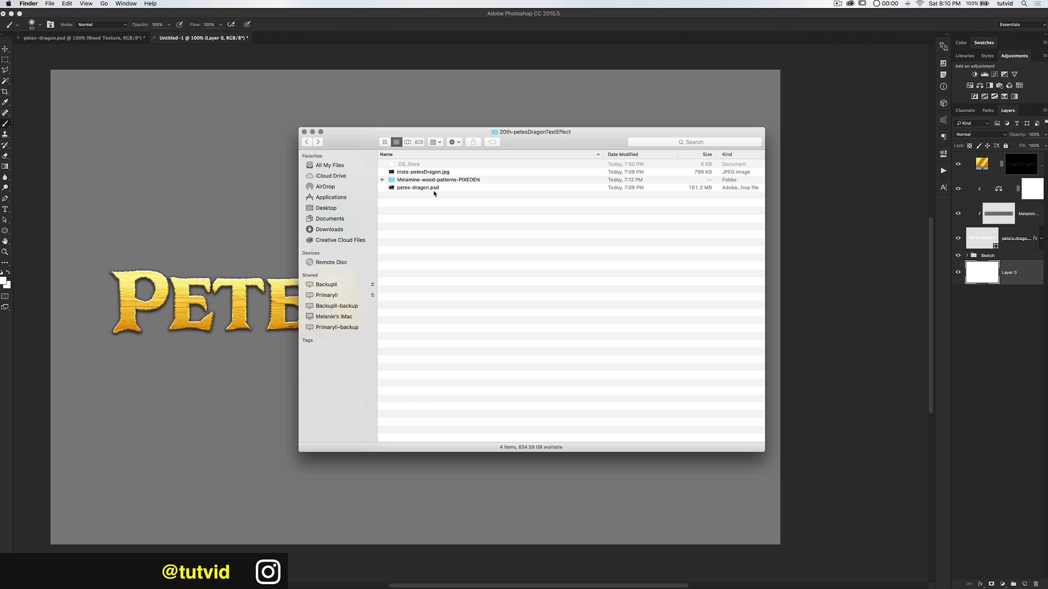
left_click(73, 38)
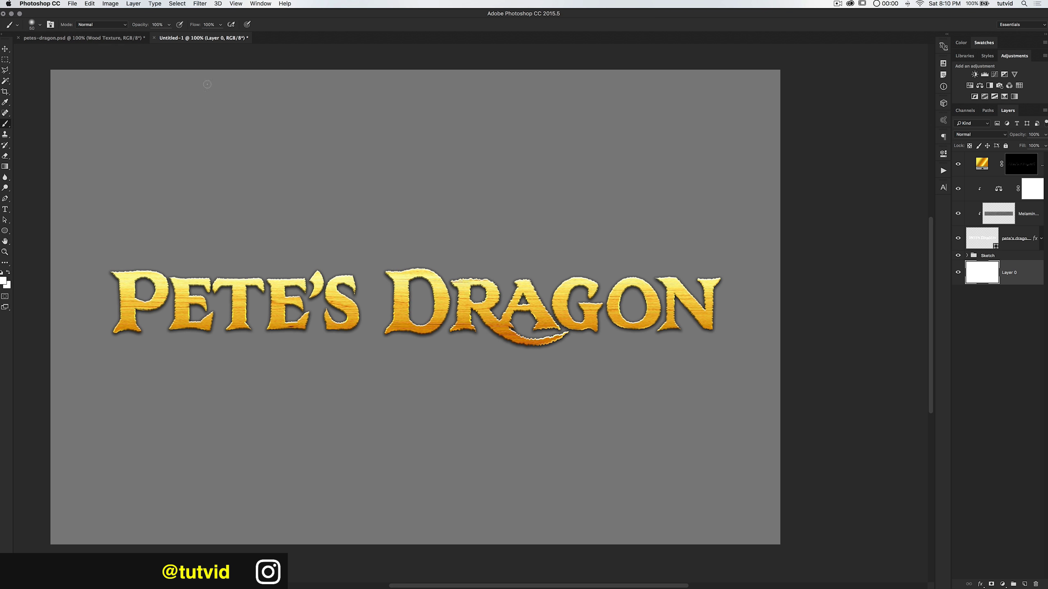
- Copy the river landscape layer from petes-dragon.psd into Untitled-1, directly above Layer 0
left_click(72, 37)
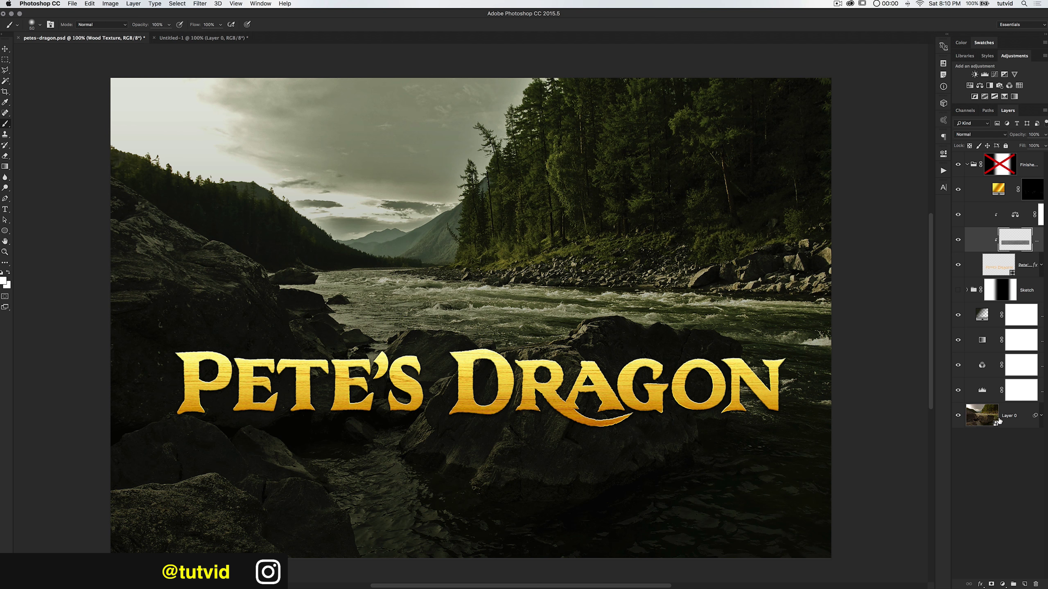
left_click(998, 421)
key("v")
left_click_drag(254, 132, 195, 38)
left_click_drag(370, 257, 426, 280)
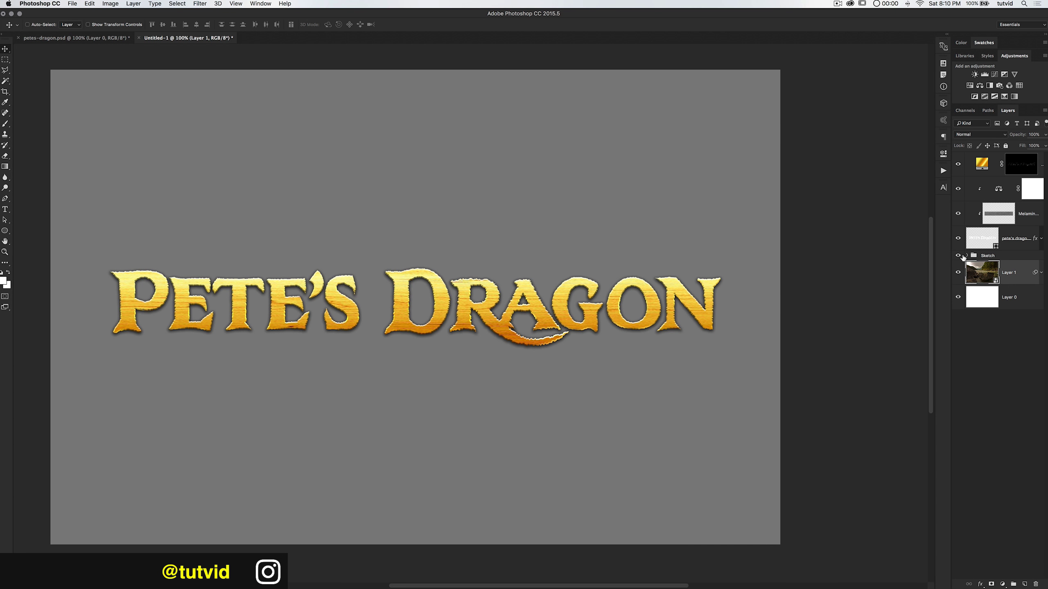
- Turn on the sketch layer inside the Sketch group, hide the whole group and collapse it
left_click(966, 256)
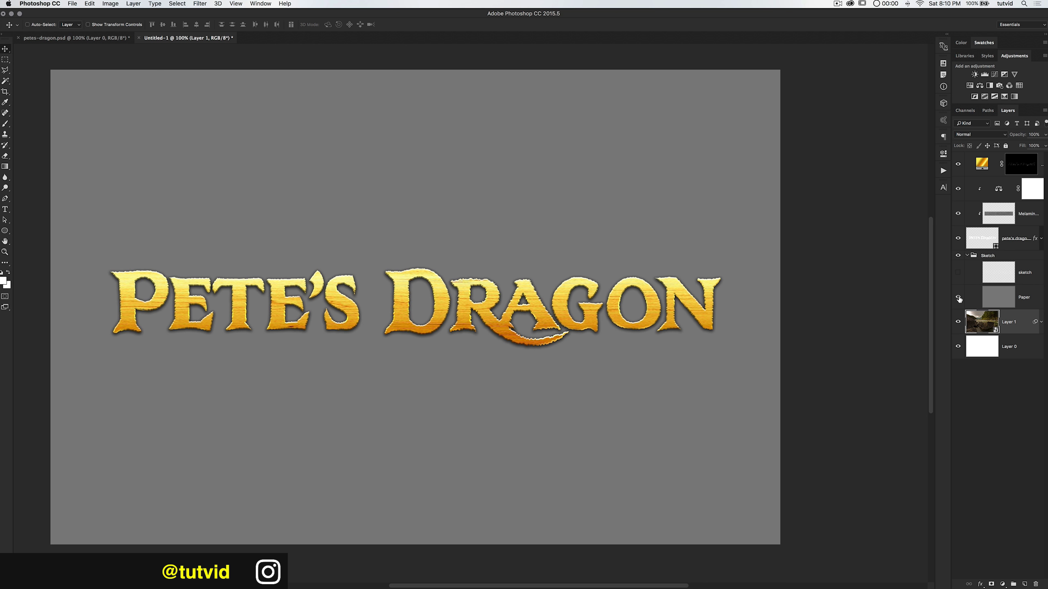
left_click(958, 273)
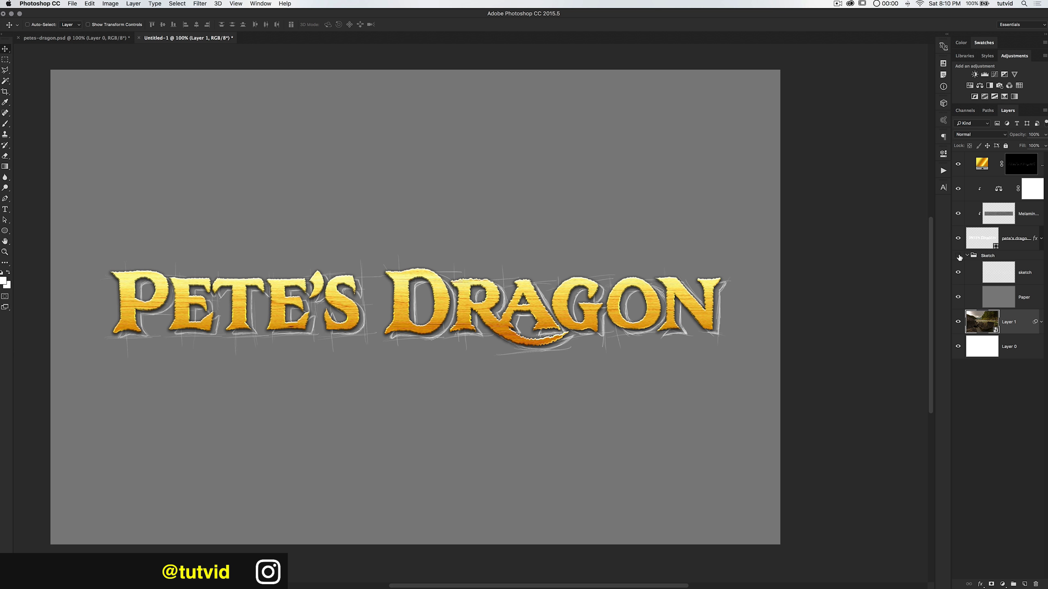
left_click(958, 256)
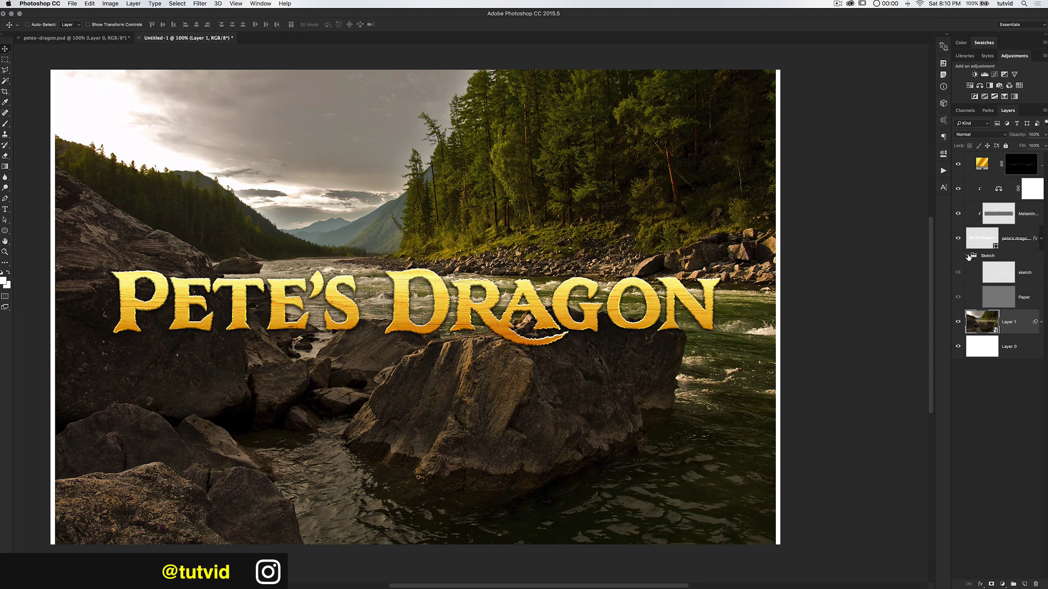
left_click(967, 257)
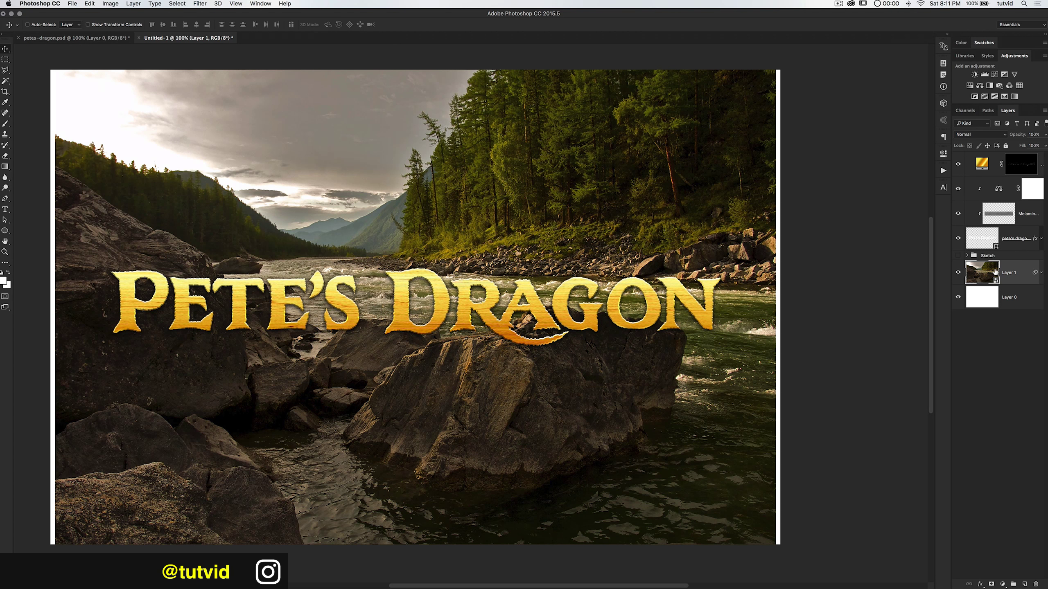
- Widen the river photo symmetrically to about 106% with Free Transform so it covers the full canvas width
key("super+t")
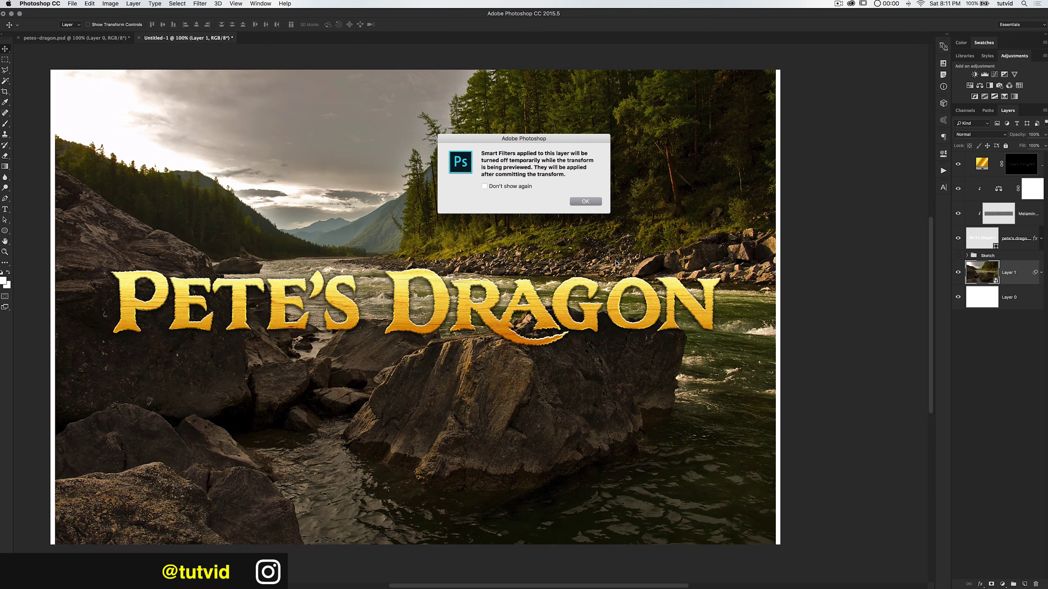
key("Return")
key("super+minus")
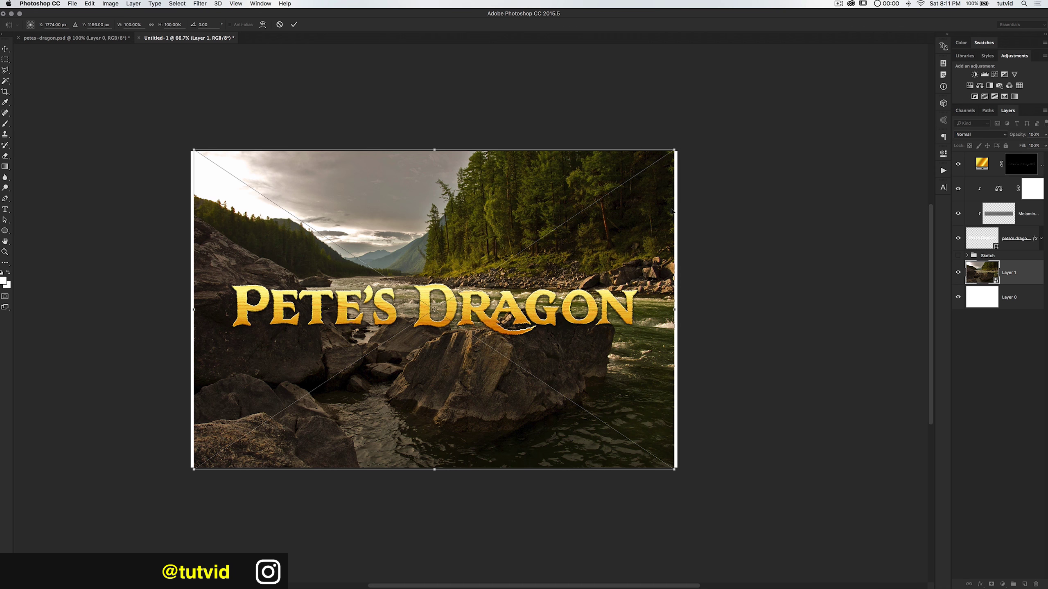
left_click_drag(675, 309, 691, 309)
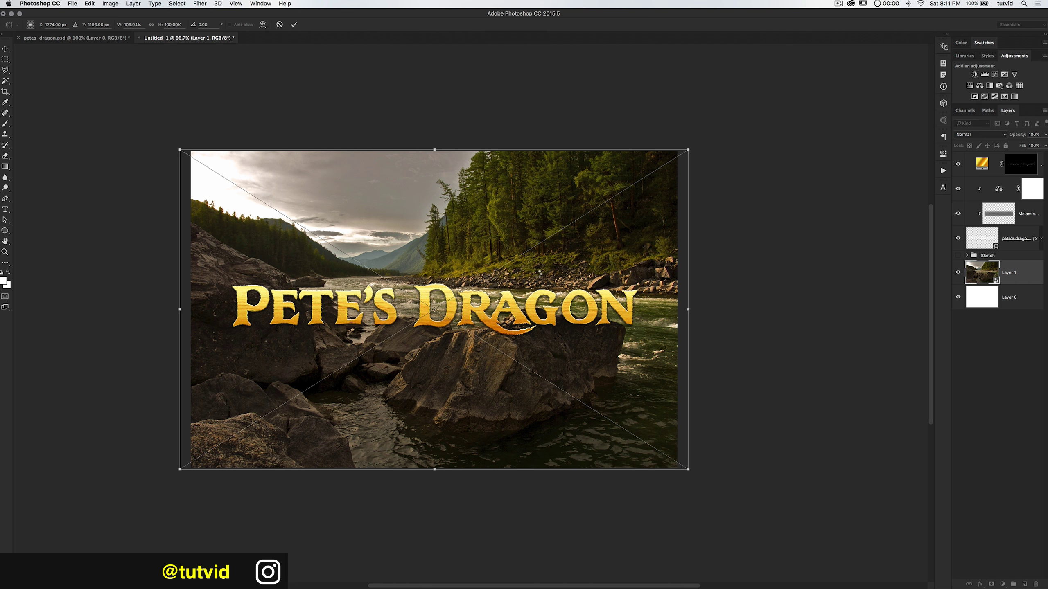
key("Return")
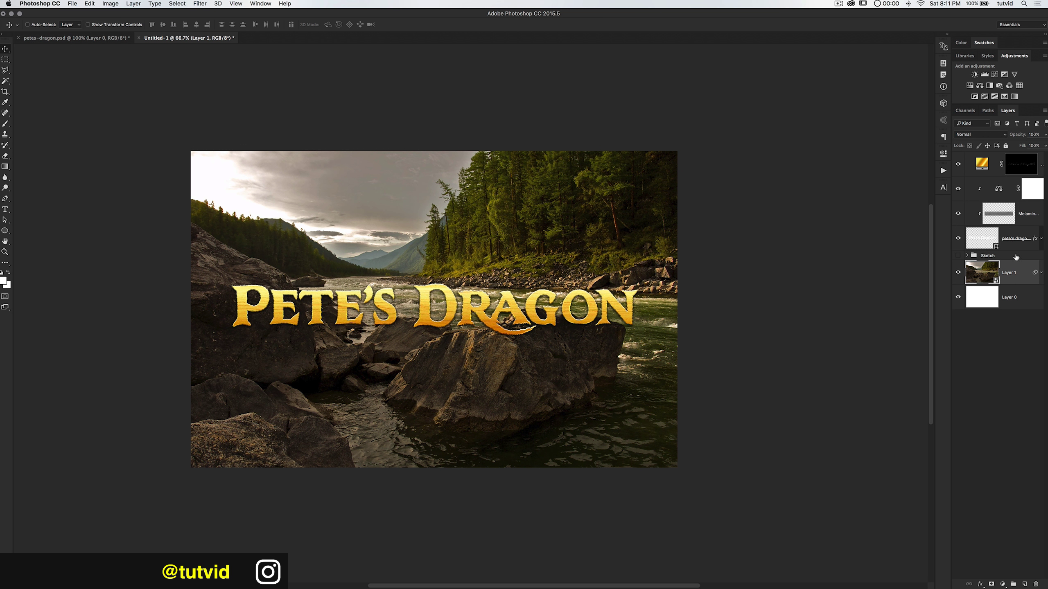
- Group the four title layers as "Pete's Text" and move the title down over the lower rocks
left_click(1016, 239)
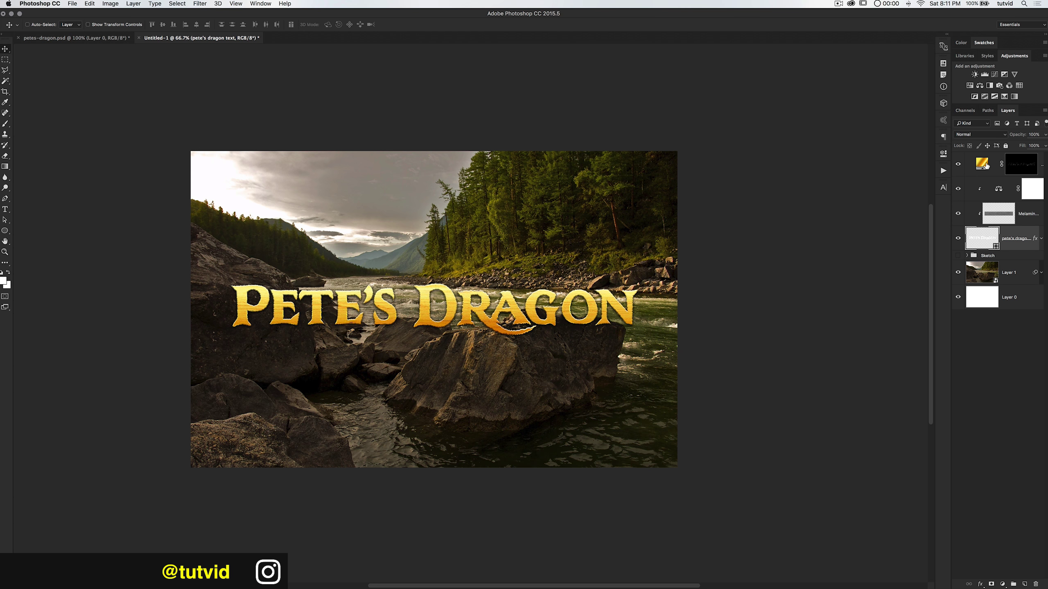
left_click(1040, 162)
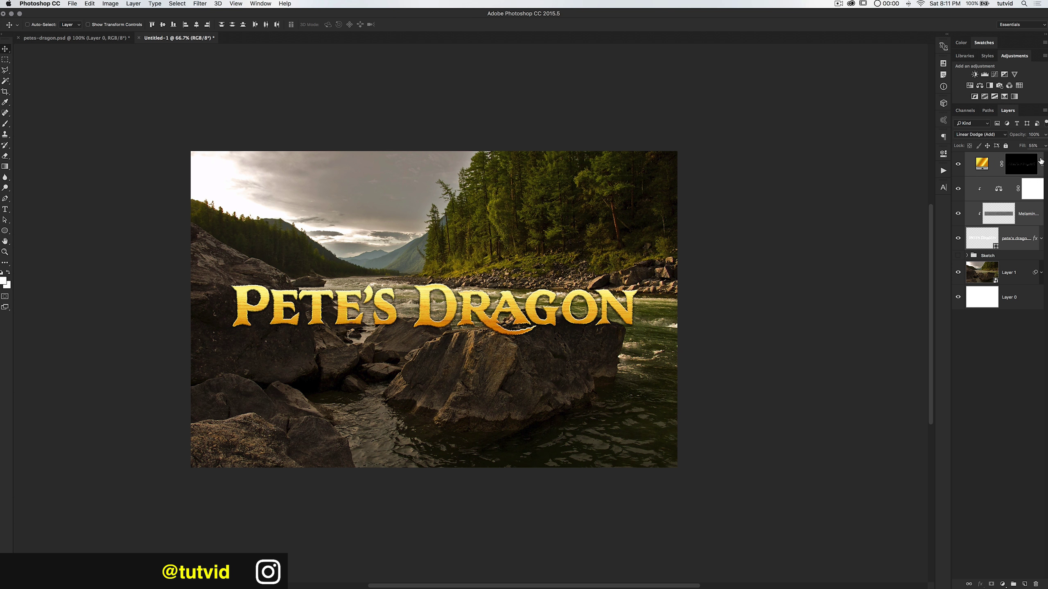
key("super+g")
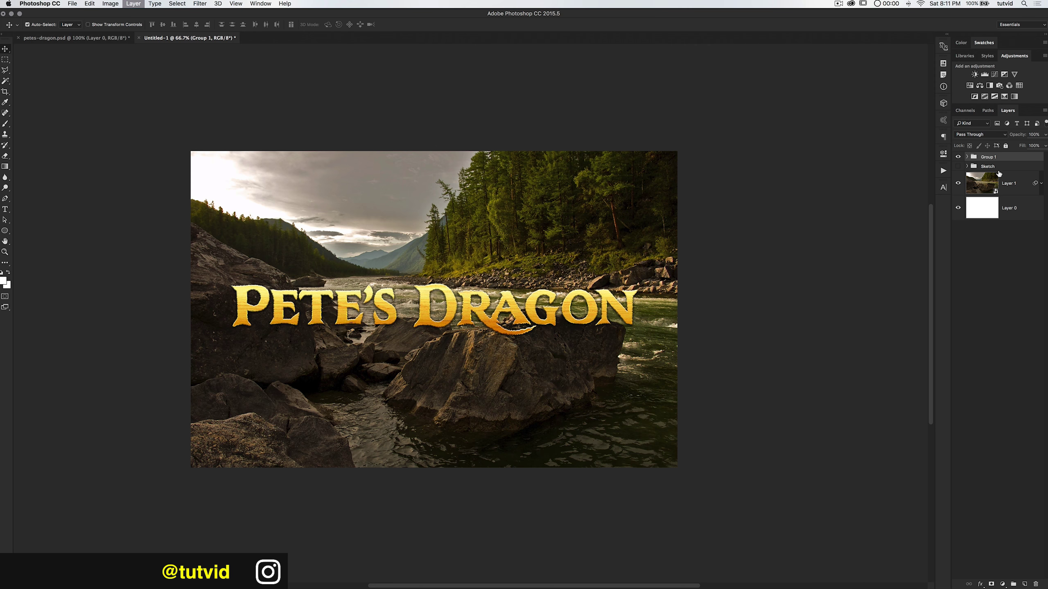
double_click(991, 159)
type("Pete's Text")
key("Return")
left_click_drag(454, 346, 468, 404)
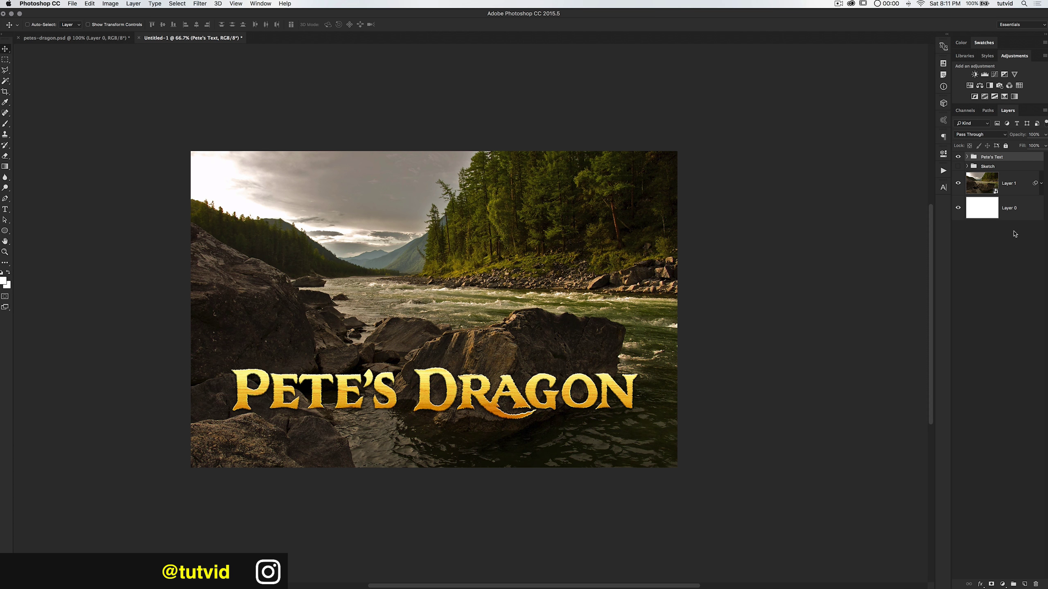
- Merge the river photo layer with Layer 0 and rename the merged layer "Background"
left_click(1009, 188)
left_click(1013, 213, "super")
key("super+e")
double_click(1009, 184)
type("Background")
key("Return")
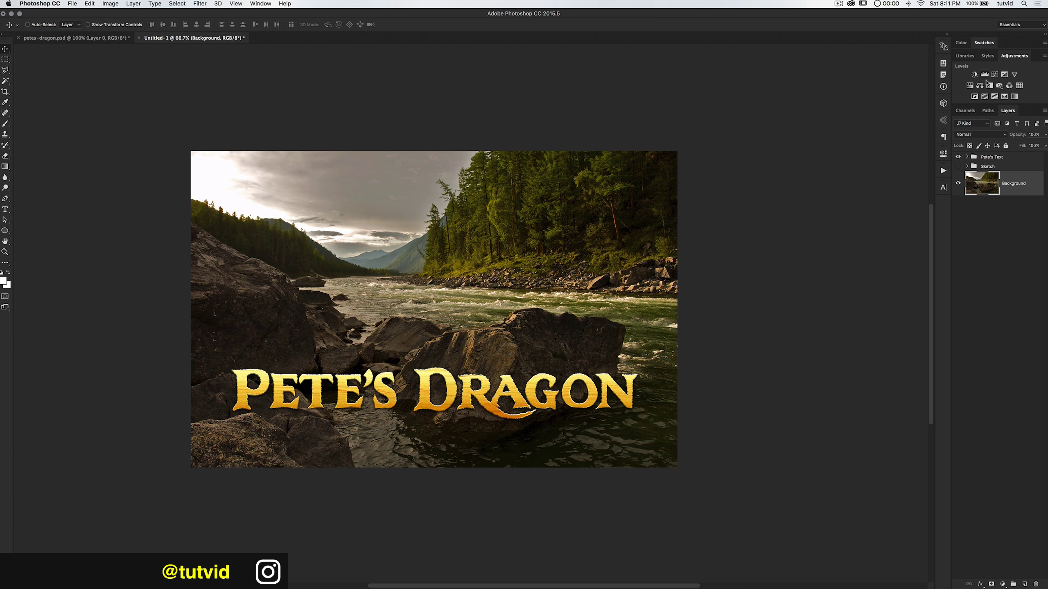
- Add a Levels adjustment above Background with input levels 10, 1.4 and 220 and output black 55
left_click(984, 74)
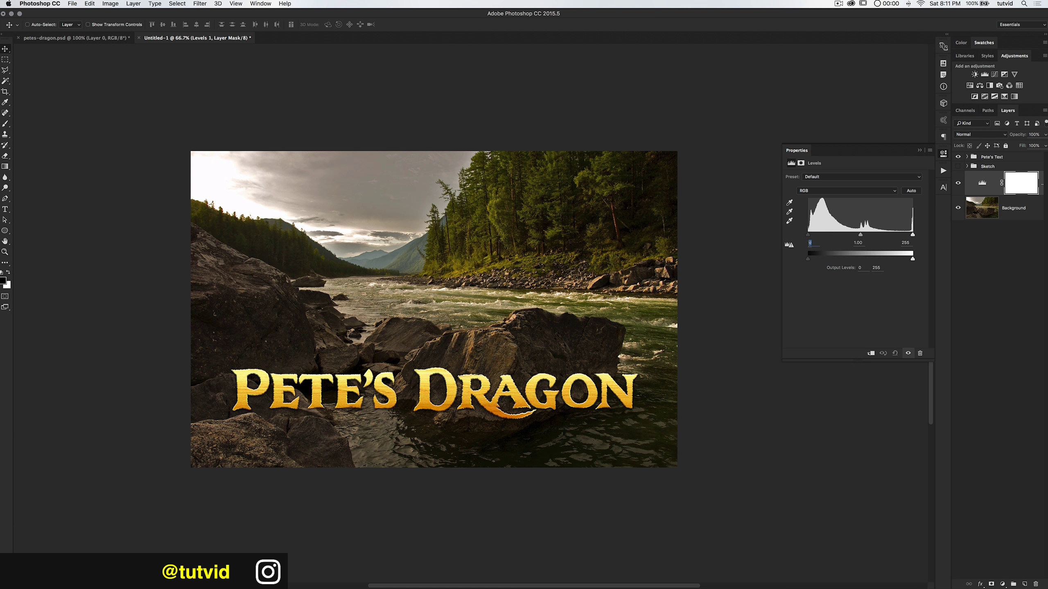
type("10")
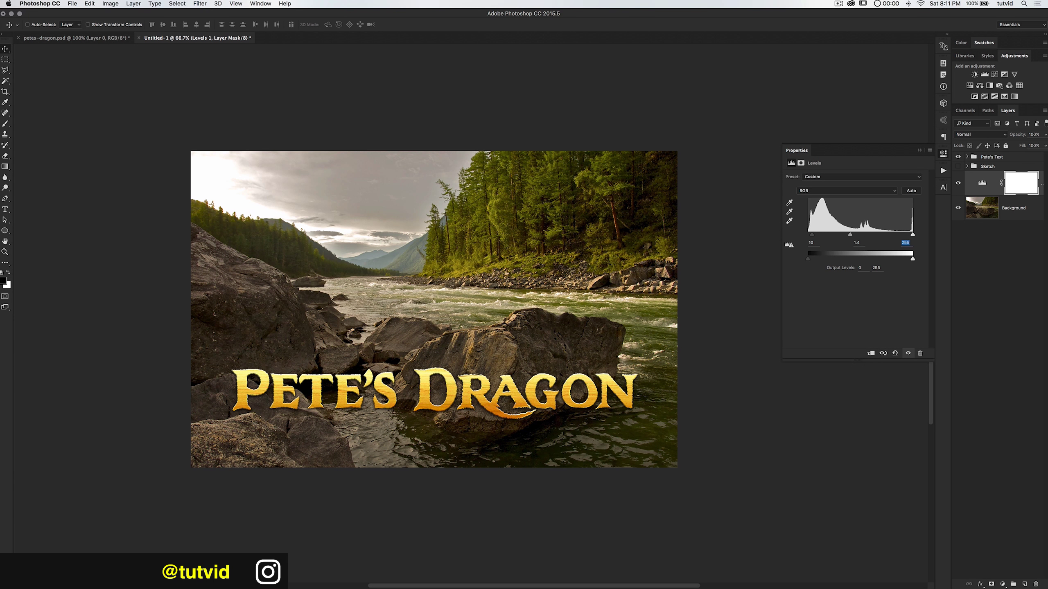
type("220")
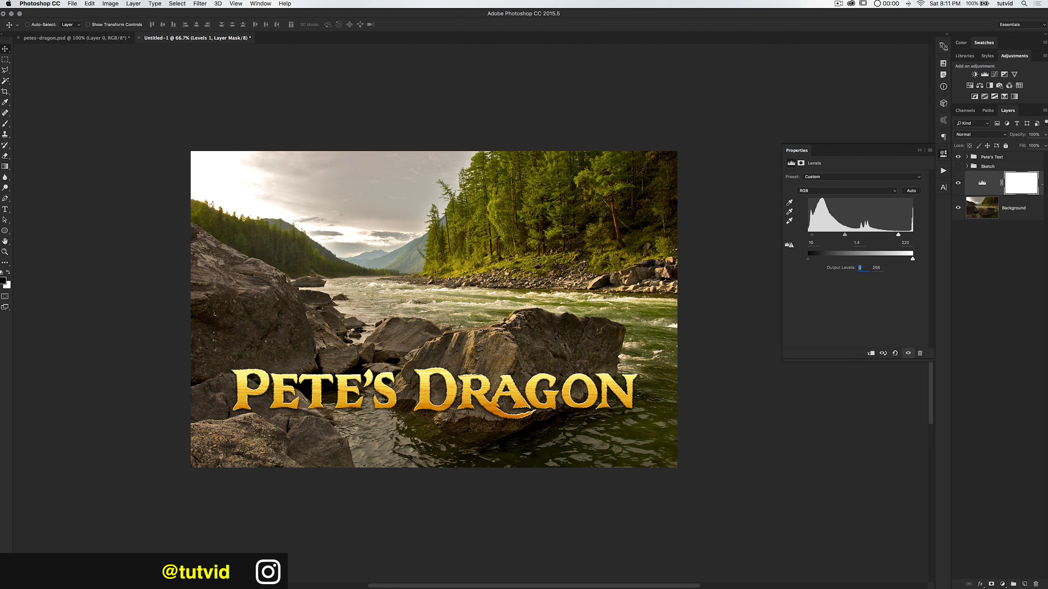
type("55")
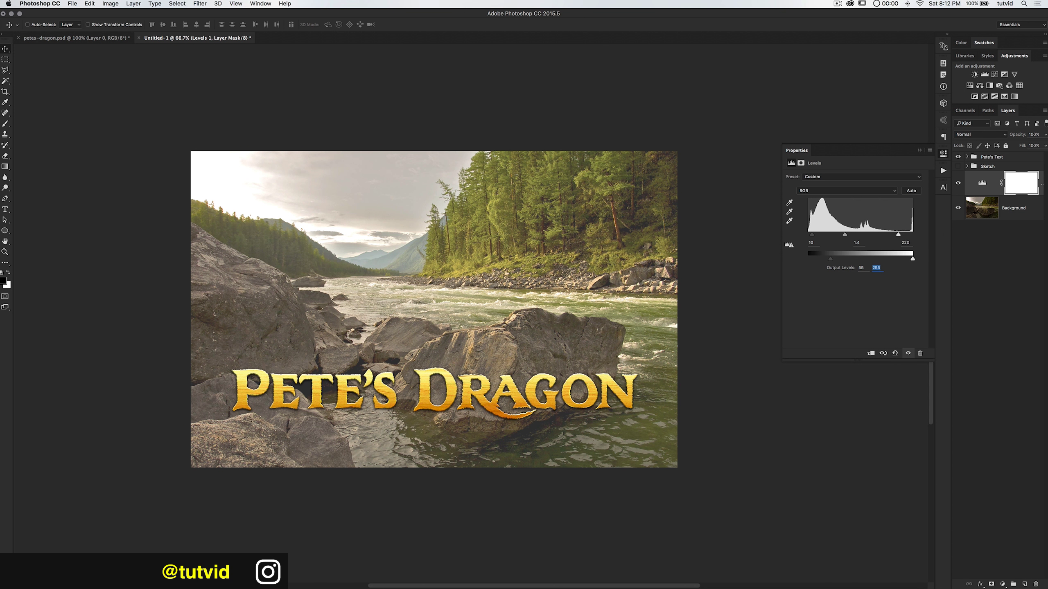
left_click(945, 154)
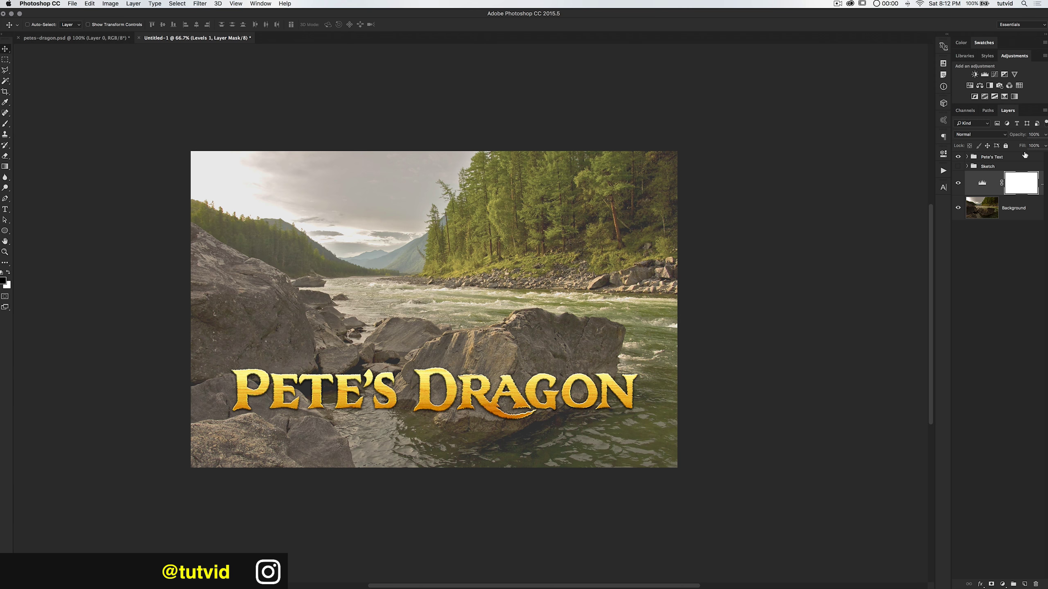
- Add a monochrome Channel Mixer adjustment above the Levels layer and set its blend mode to Multiply
left_click(1009, 86)
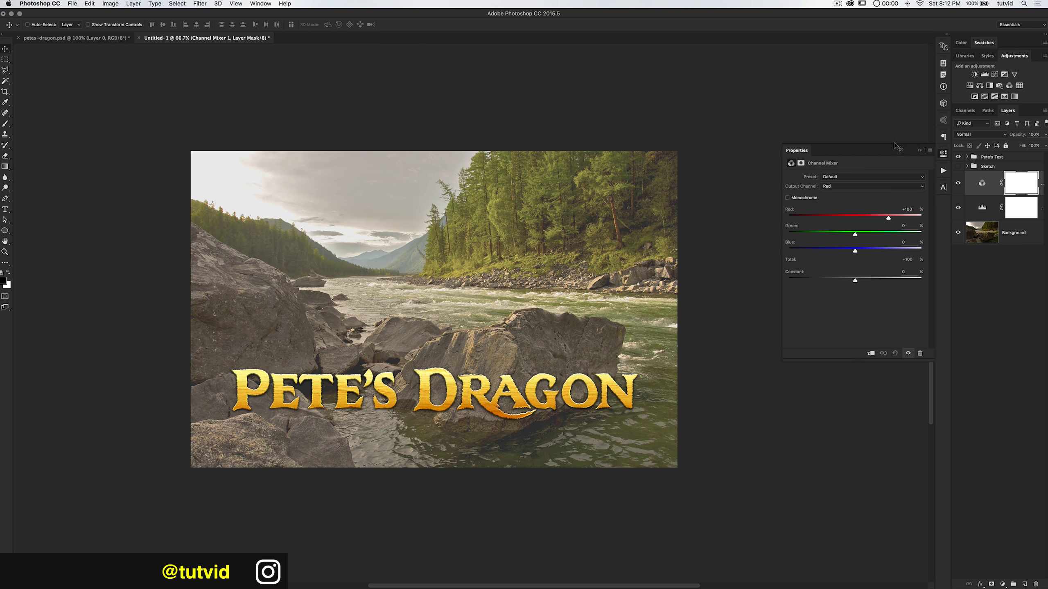
left_click(800, 198)
left_click(1005, 135)
left_click(964, 157)
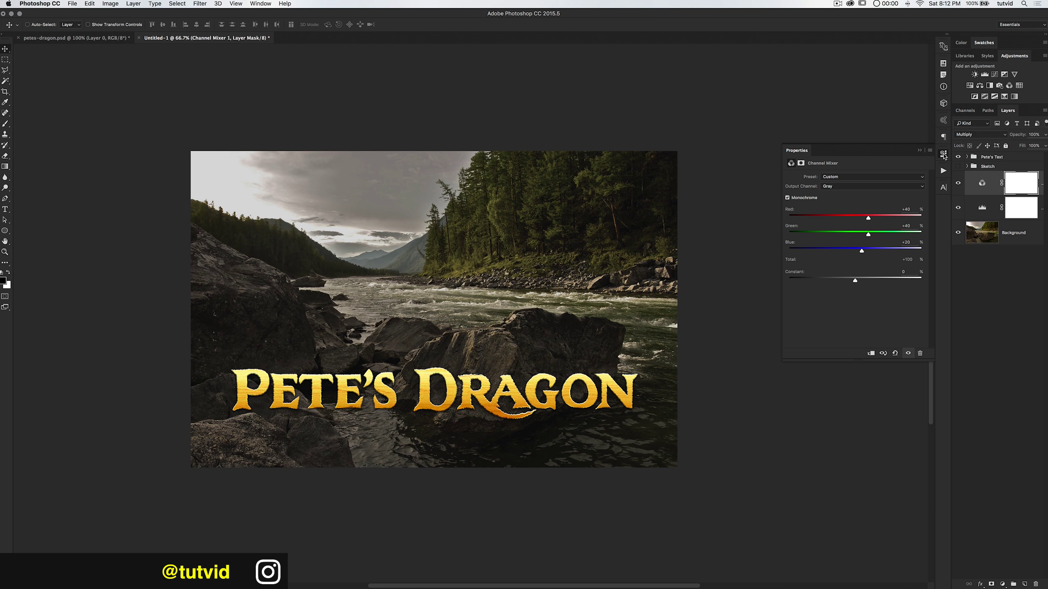
mouse_move(957, 209)
left_mouse_down()
mouse_move(957, 188)
mouse_move(958, 208)
left_mouse_up()
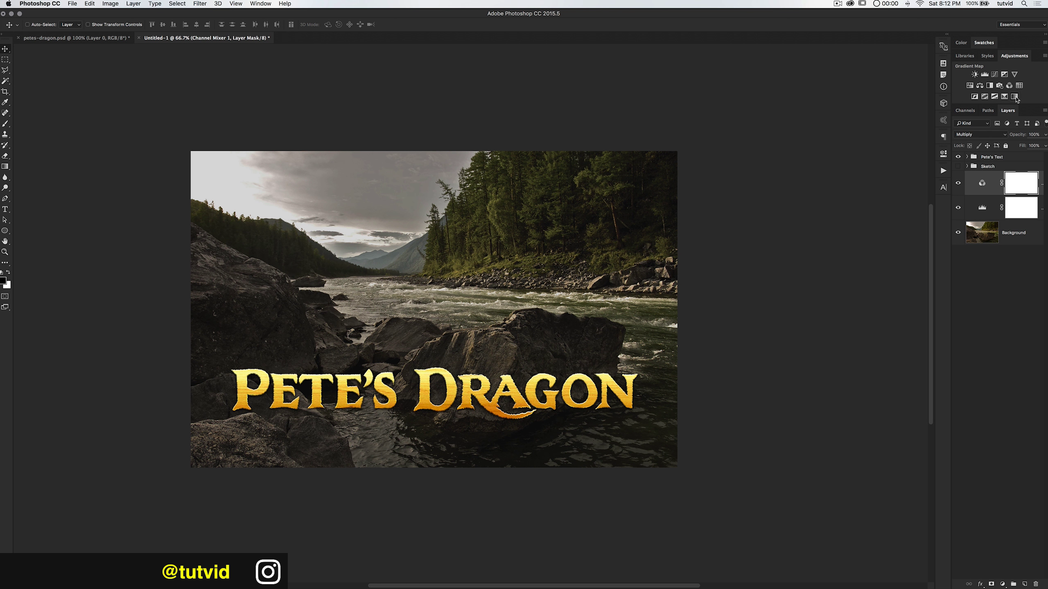
- Add a Gradient Map adjustment using the "forest color grade" preset, with stops #414e3c and #e1ecb3
left_click(846, 180)
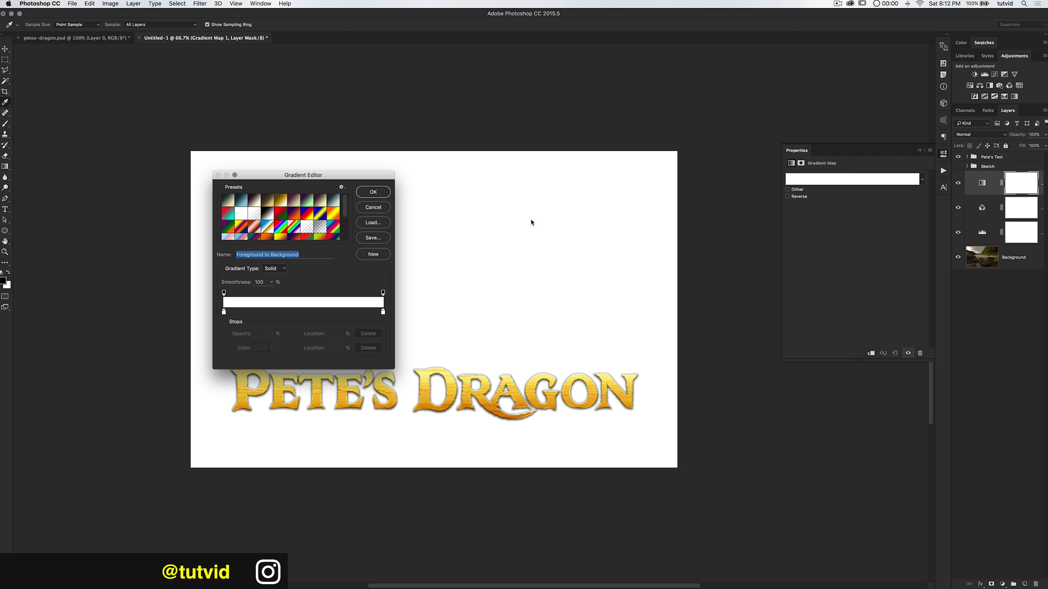
scroll(281, 240, "down", 3)
left_click(309, 233)
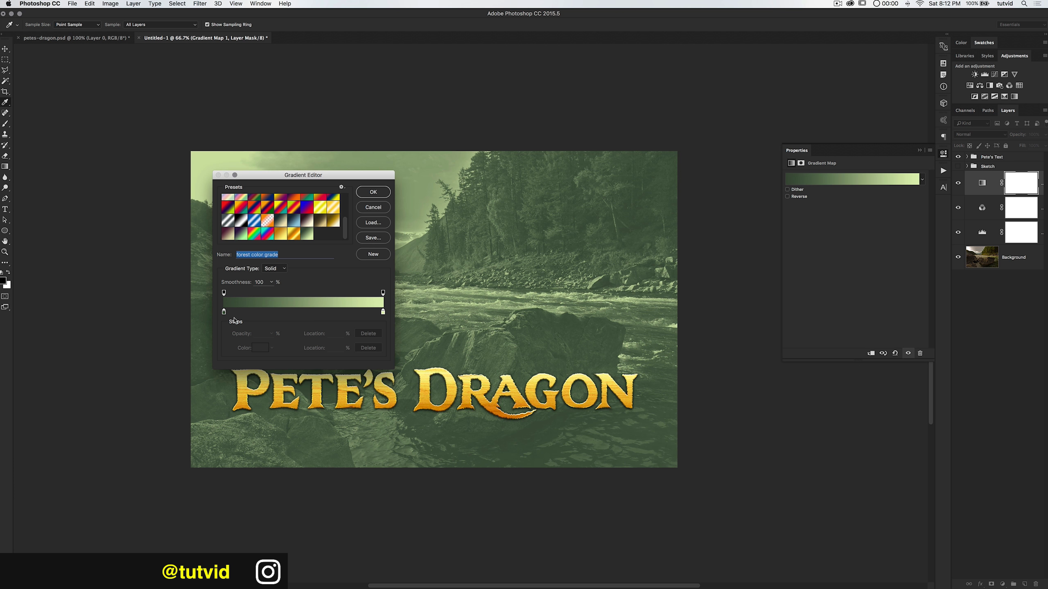
double_click(224, 312)
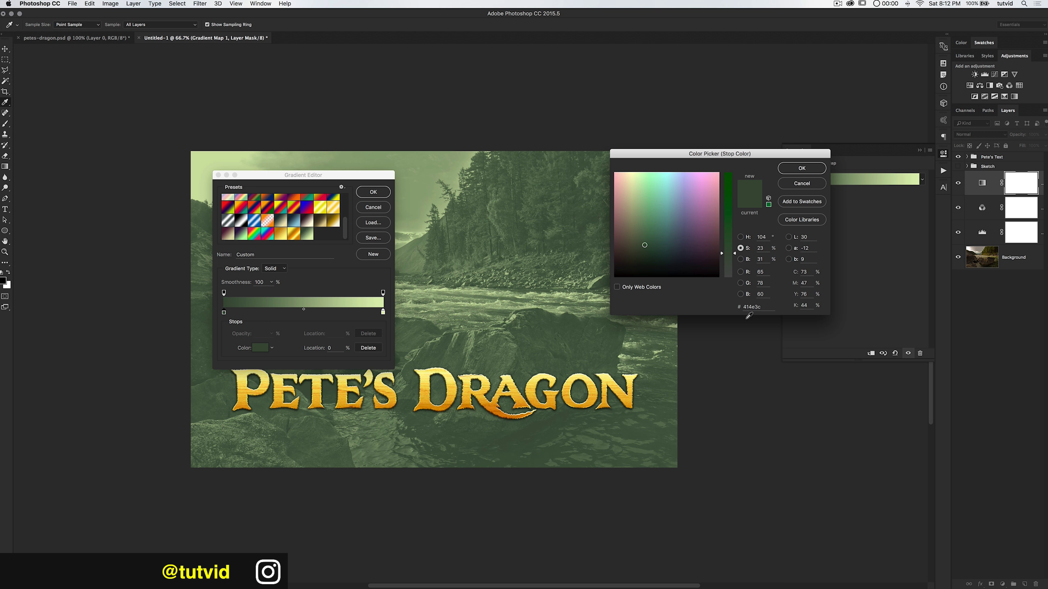
left_click(802, 169)
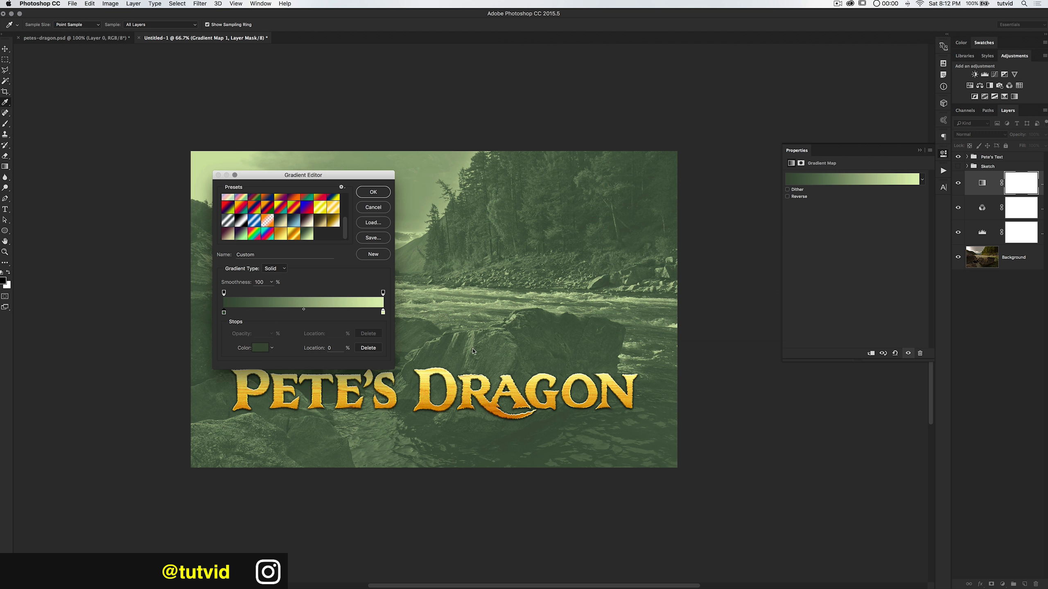
double_click(382, 312)
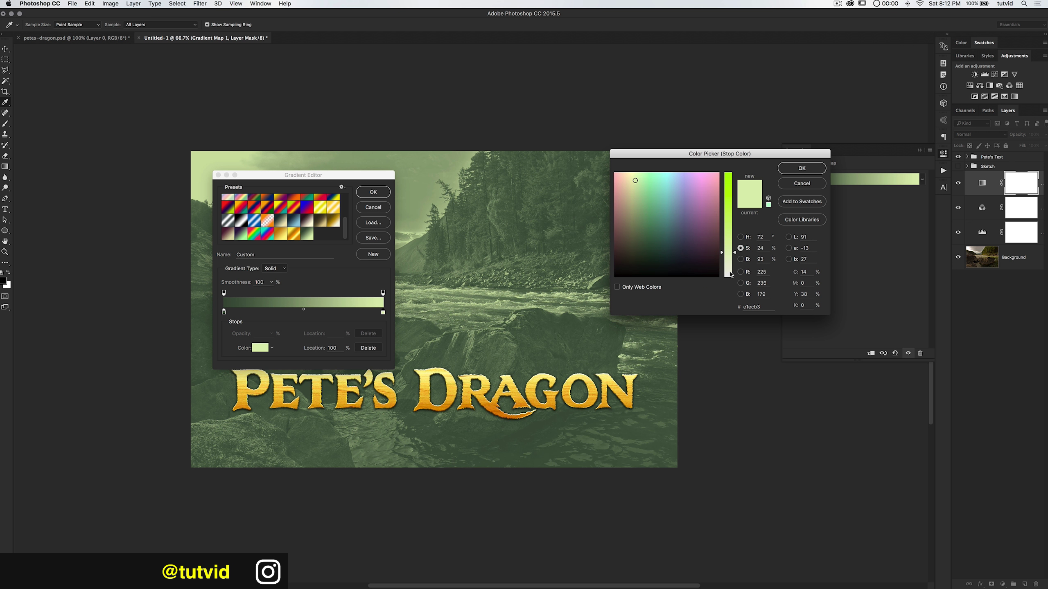
left_click(801, 169)
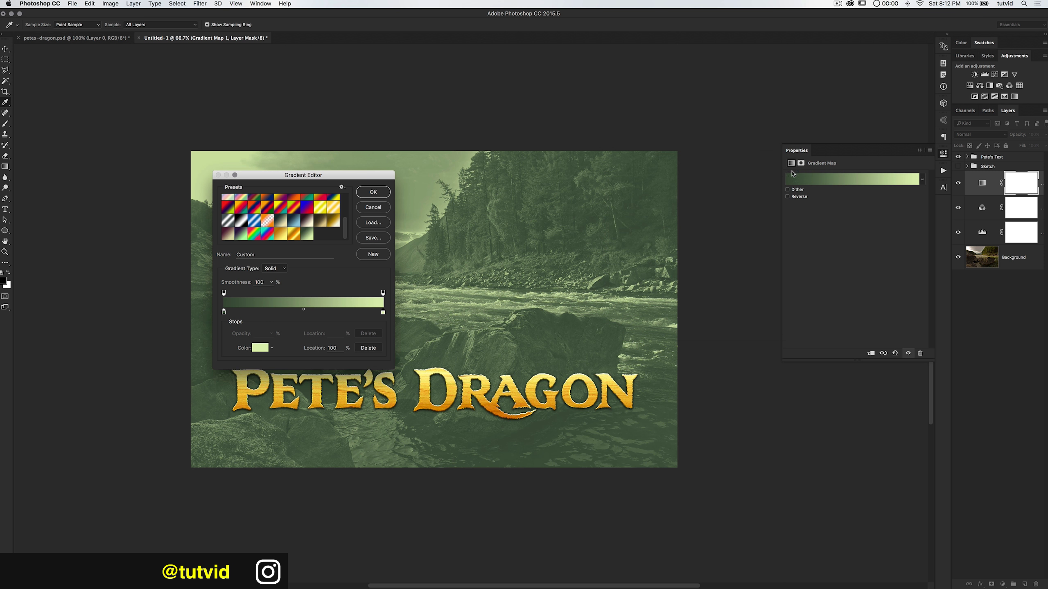
left_click(381, 194)
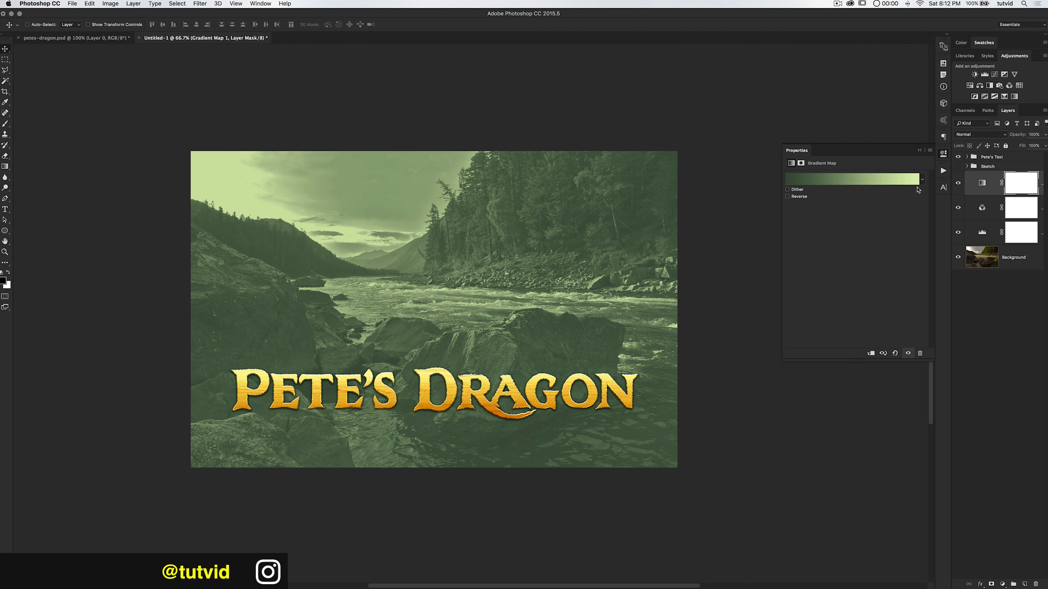
- Set the Gradient Map layer's blend mode to Soft Light and compare the image with and without it
left_click(944, 154)
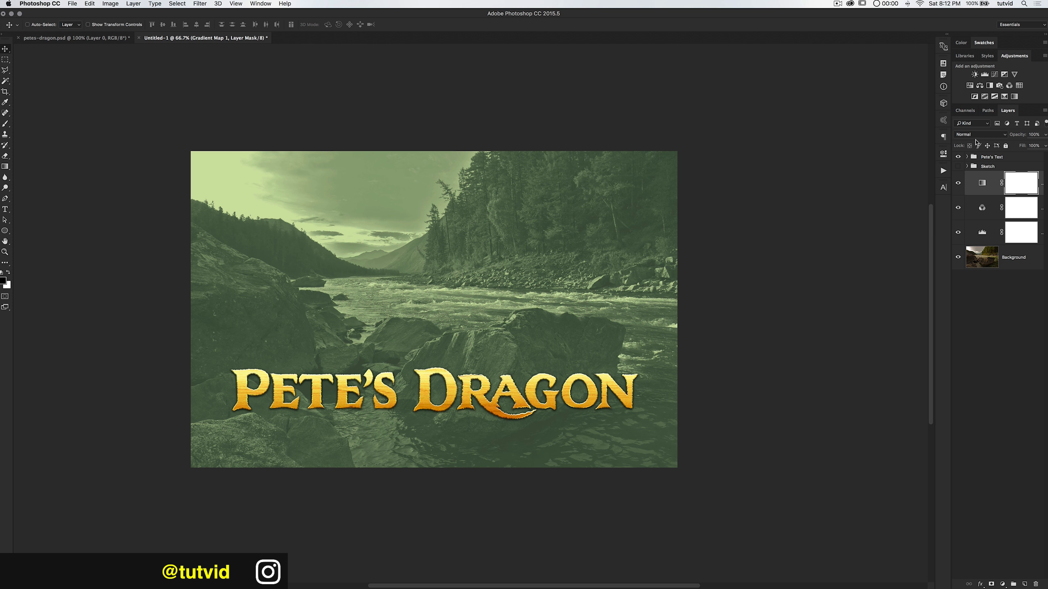
left_click(976, 136)
left_click(977, 232)
left_click(958, 184)
left_click(958, 184)
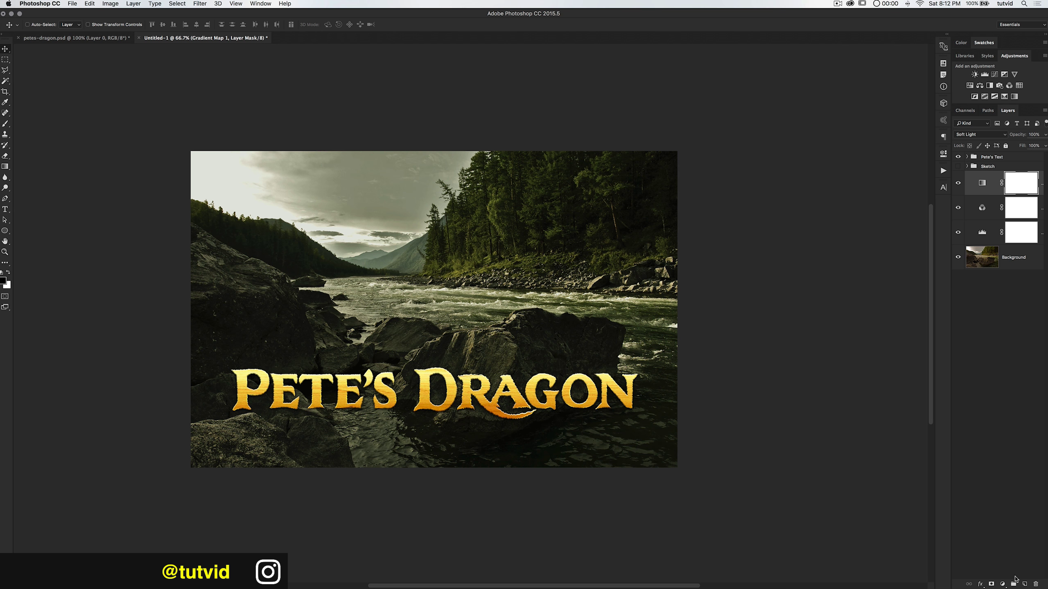
- Add a Gradient fill layer above the Gradient Map with a linear style, 90° angle and 100% scale
left_click(1003, 584)
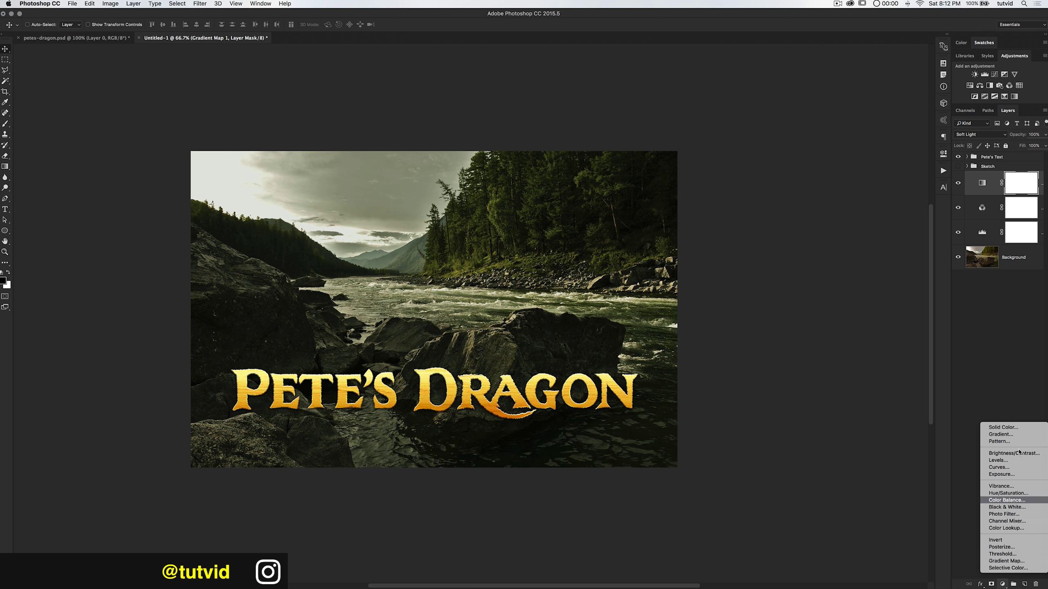
left_click(996, 435)
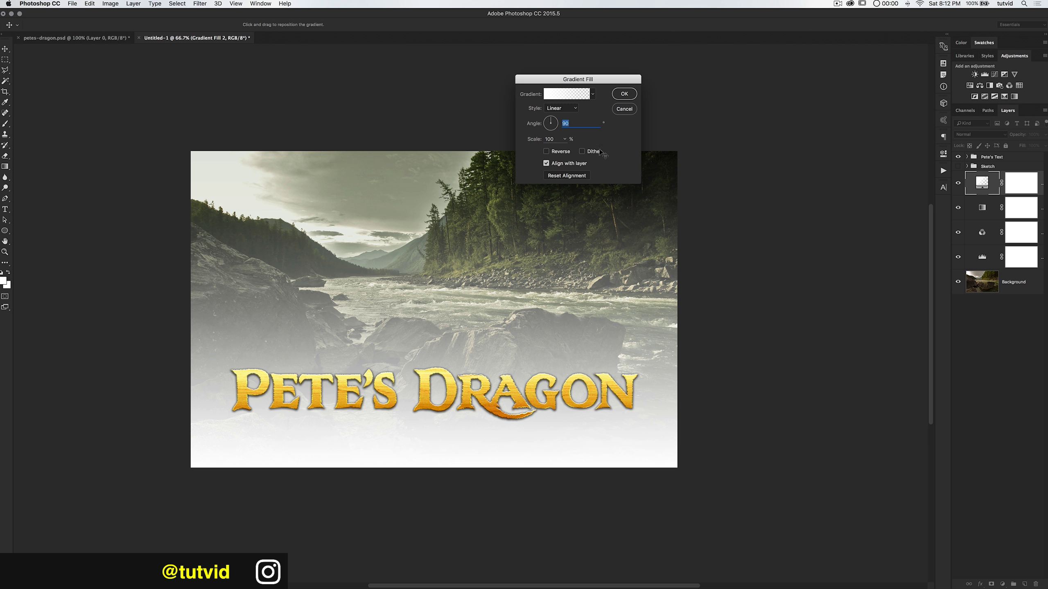
left_click(624, 93)
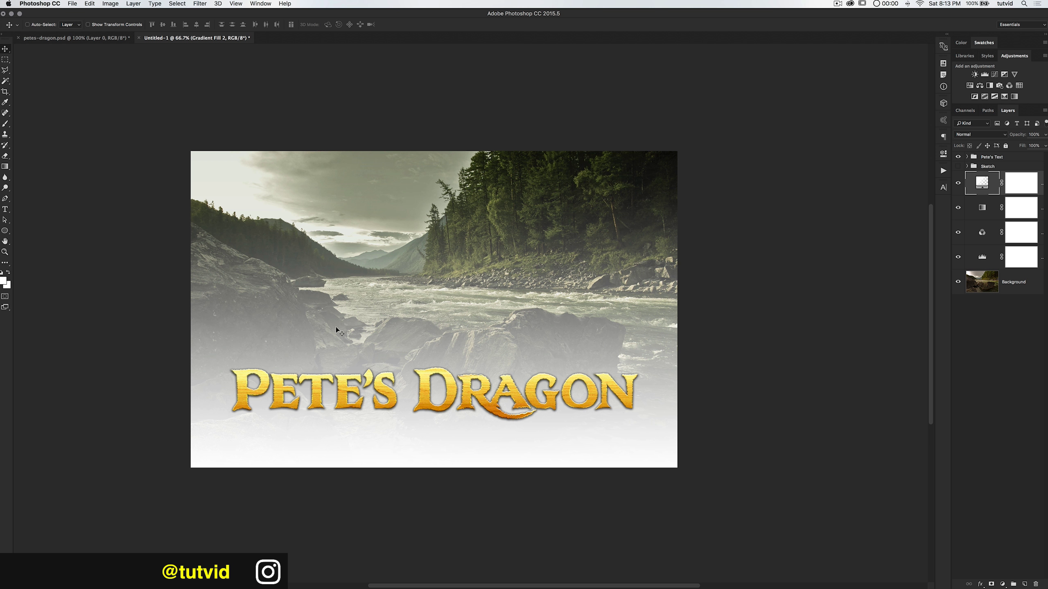
- Sample a dark green from the trees and set the foreground colour to #262911
left_click(3, 282)
left_click_drag(553, 170, 567, 166)
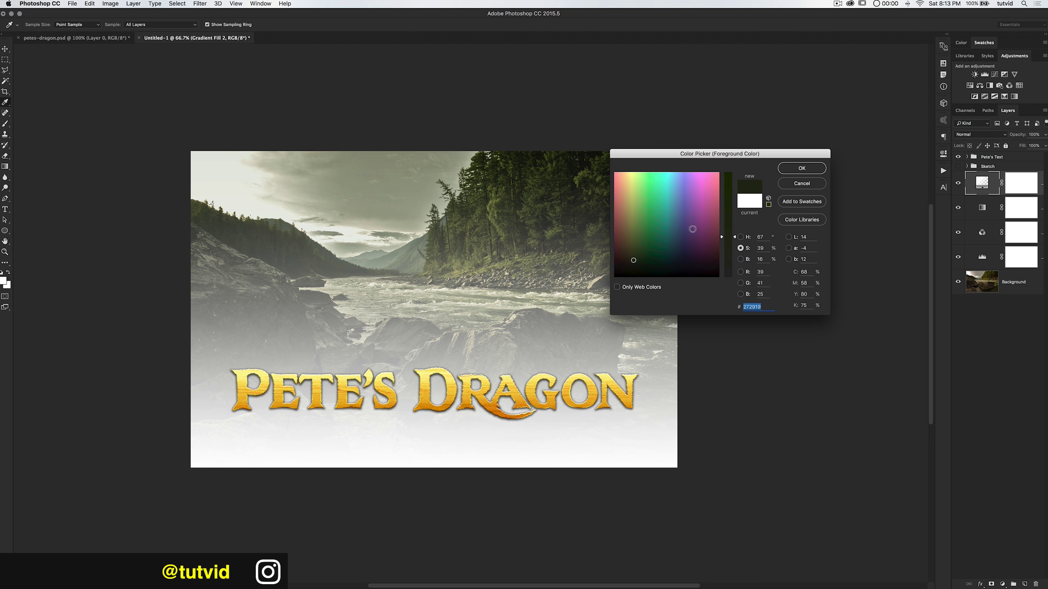
left_click_drag(725, 225, 729, 214)
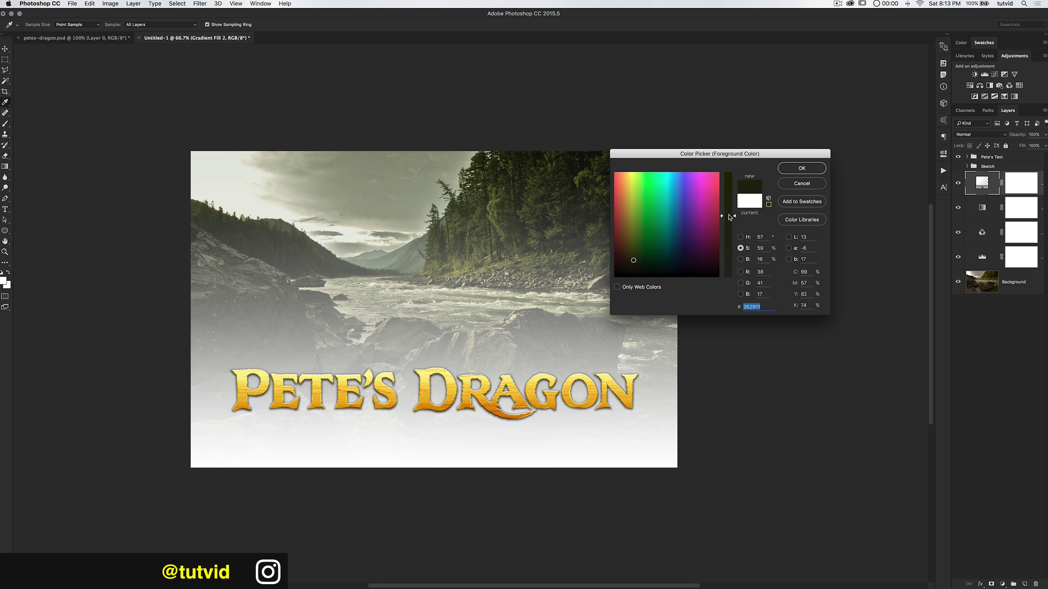
left_click(800, 174)
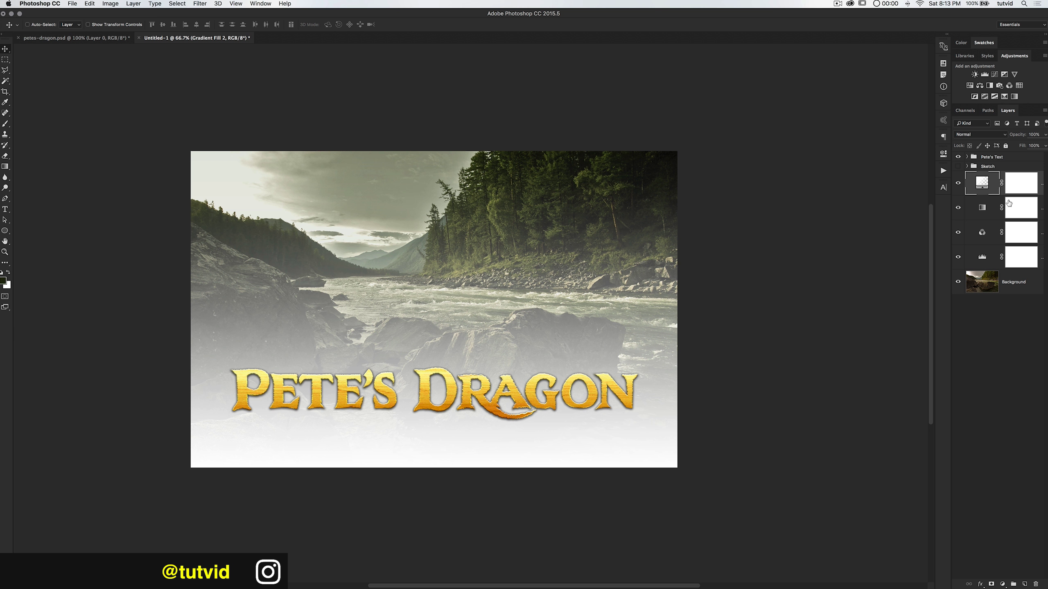
- Change the gradient fill layer to the Foreground to Transparent preset so it uses the dark green
double_click(982, 183)
left_click(570, 95)
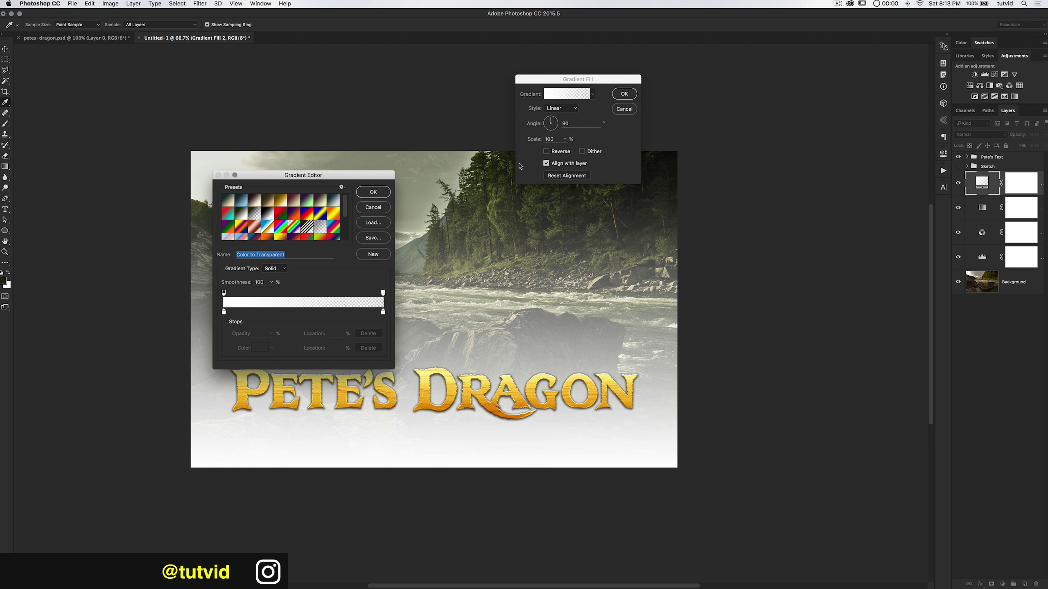
left_click(253, 213)
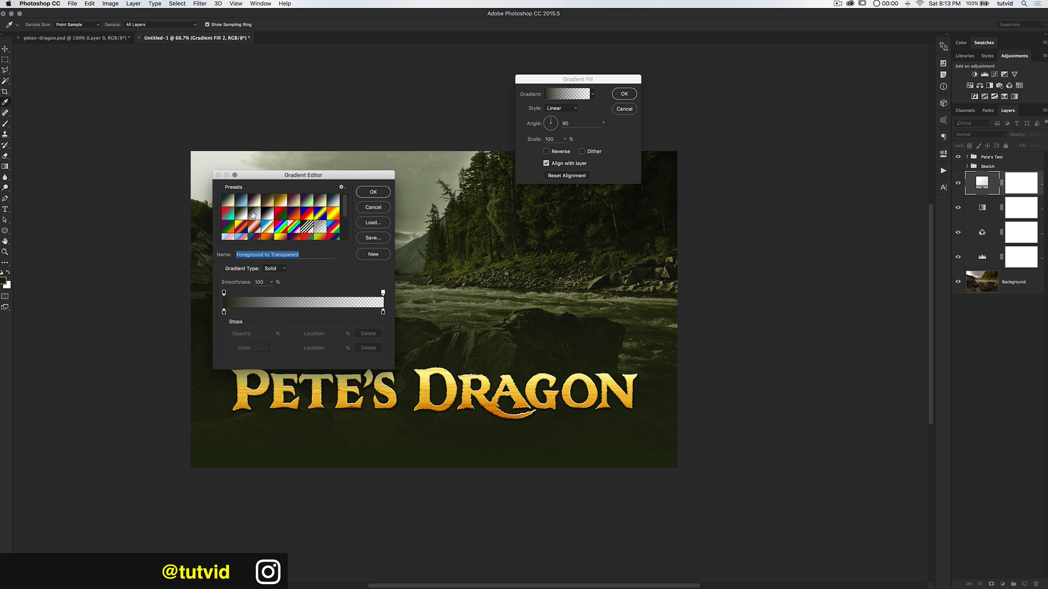
left_click(385, 191)
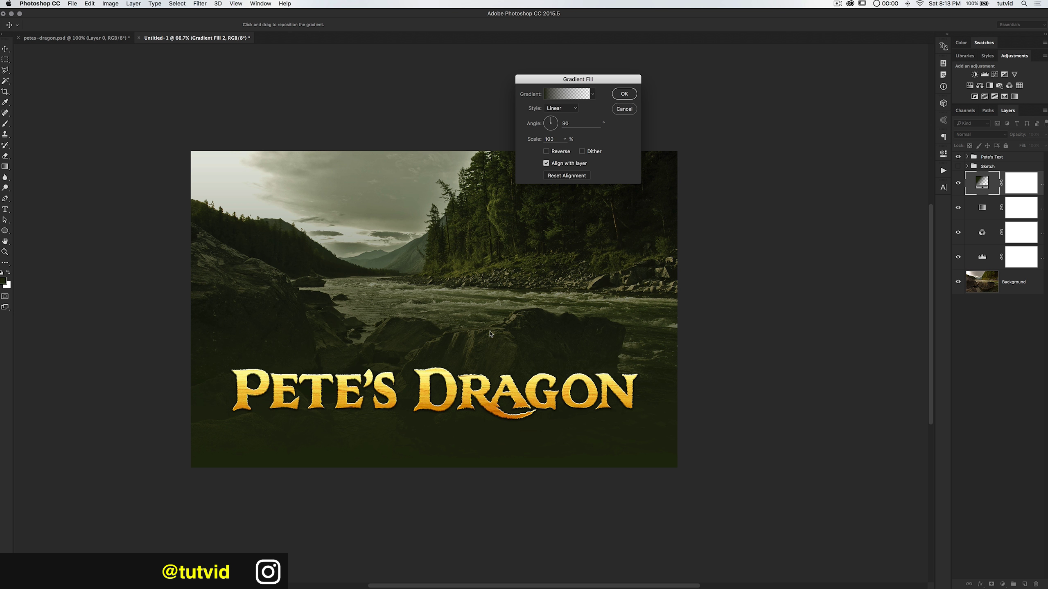
key("Return")
- Set the gradient fill layer to Soft Light, reduce its opacity and compare the image with and without it
left_click(965, 135)
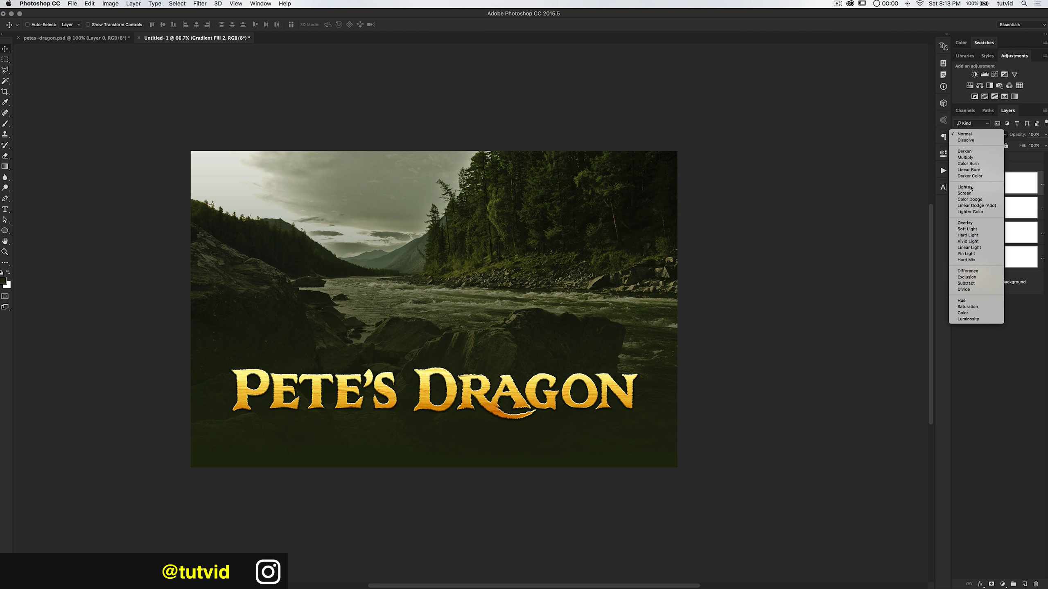
left_click(975, 229)
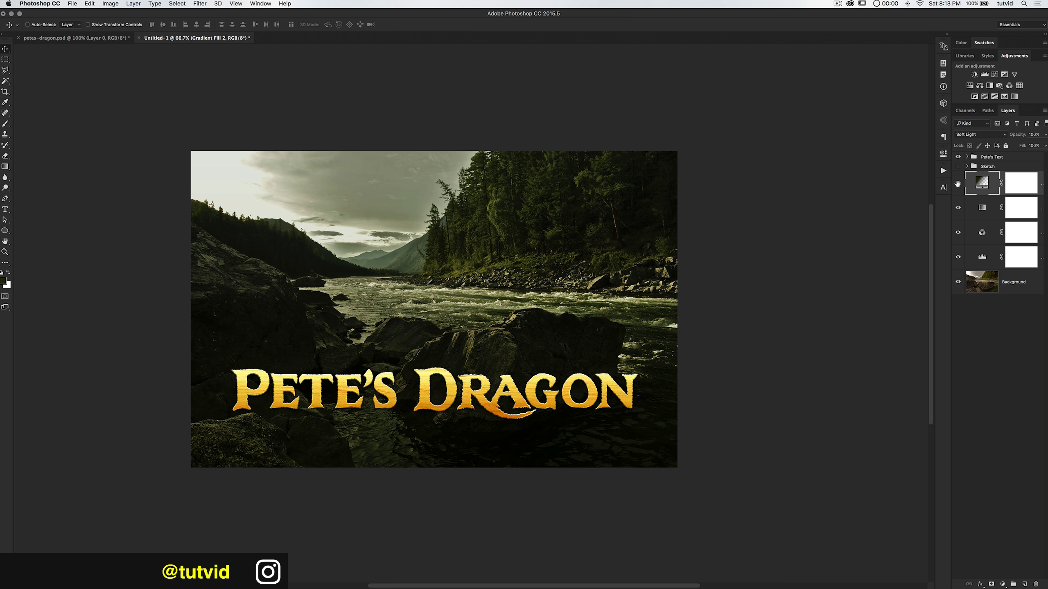
left_click(957, 184)
left_click(957, 184)
left_click_drag(1023, 136, 1005, 140)
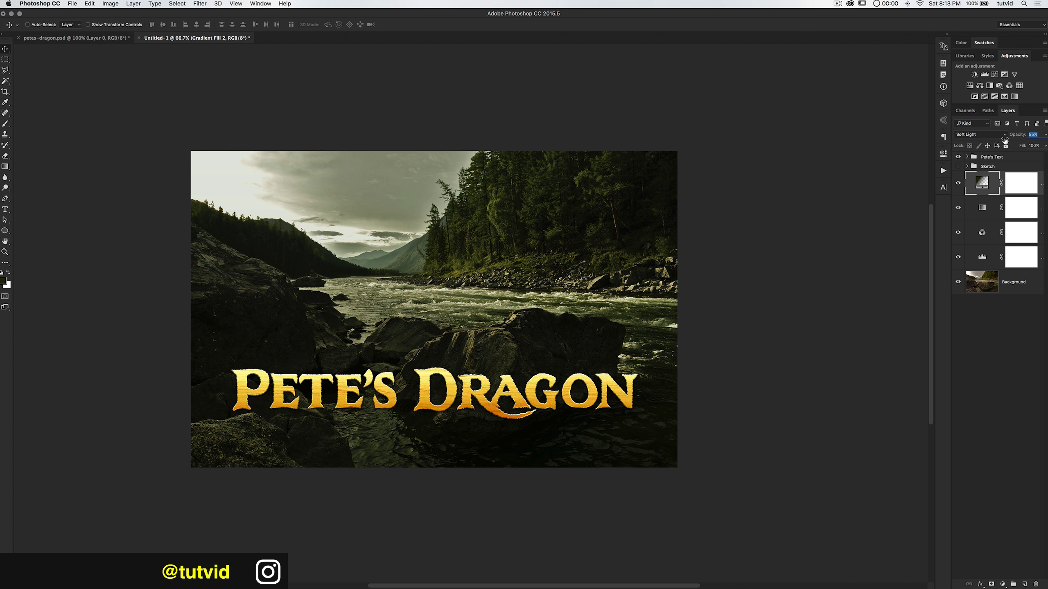
key("Return")
left_click(957, 184)
left_click(958, 184)
- Move the Pete's Text group slightly further down and preview the composite enlarged to 100% with the interface hidden
left_click(996, 158)
left_click_drag(456, 386, 470, 395)
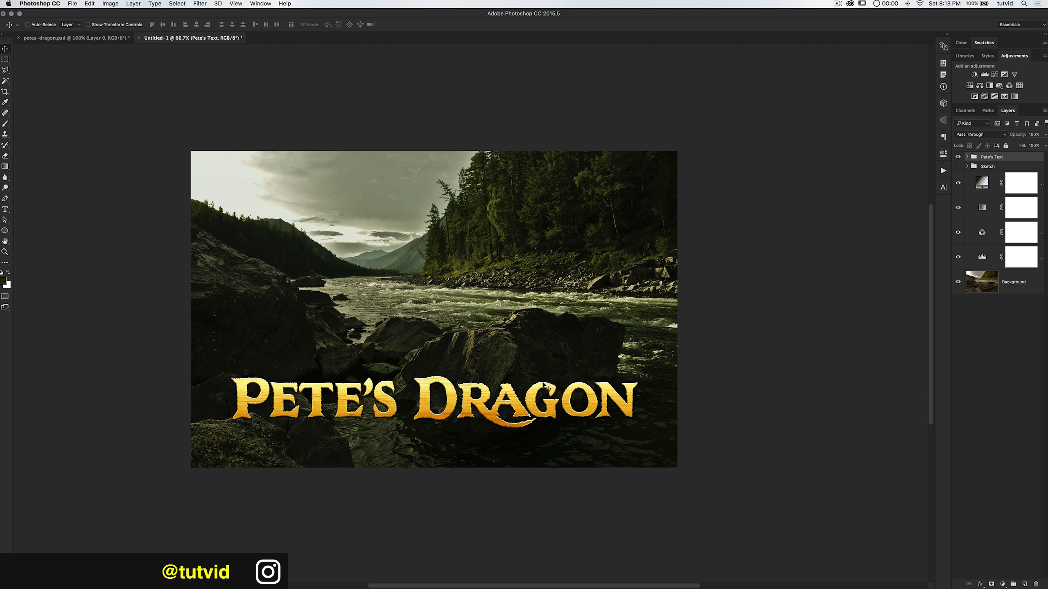
key("Tab")
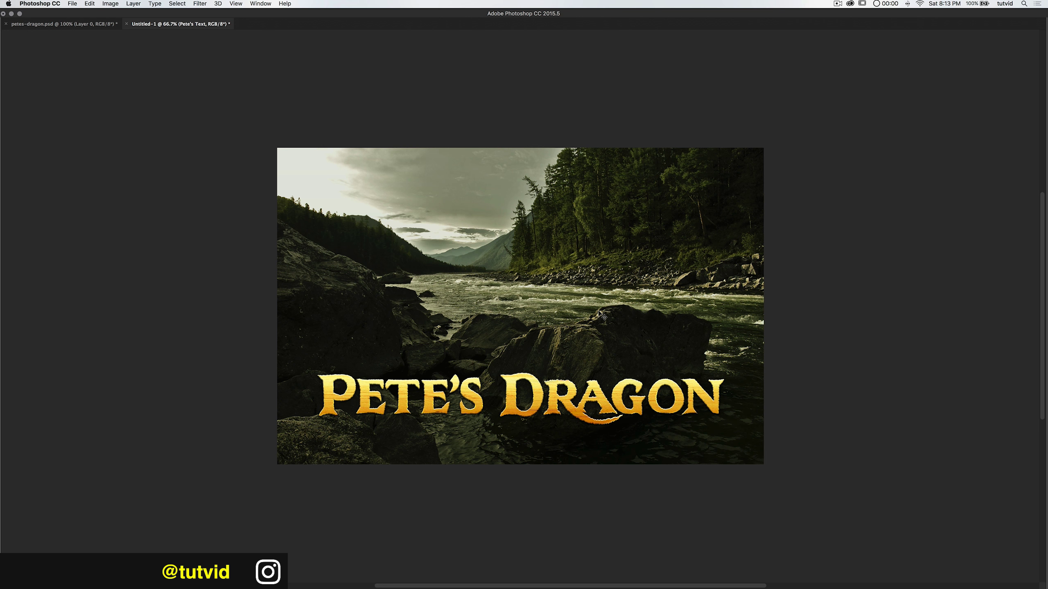
key("super+plus")
key("super+plus")
key("super+minus")
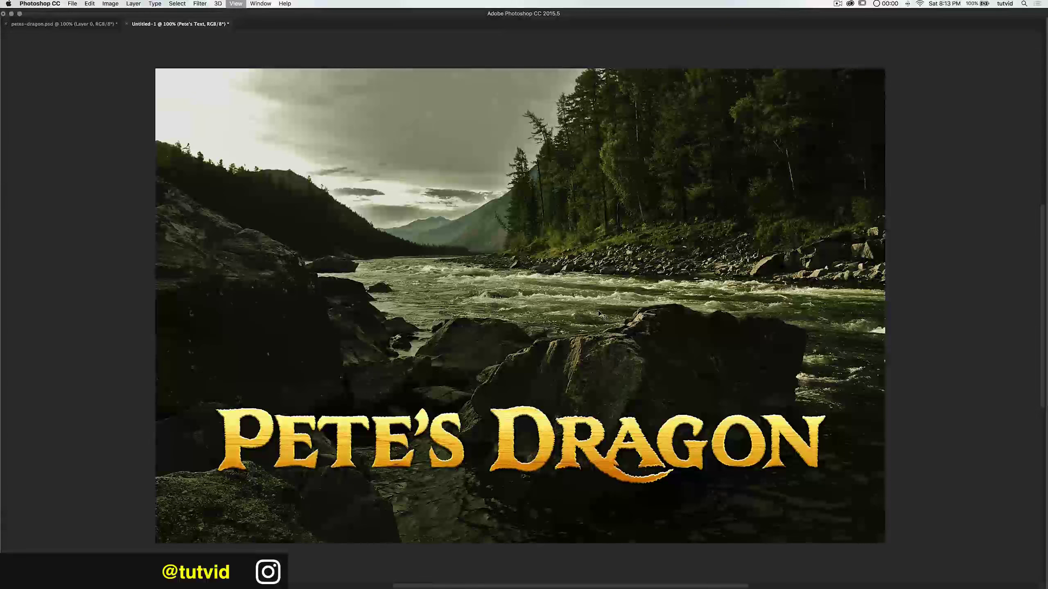